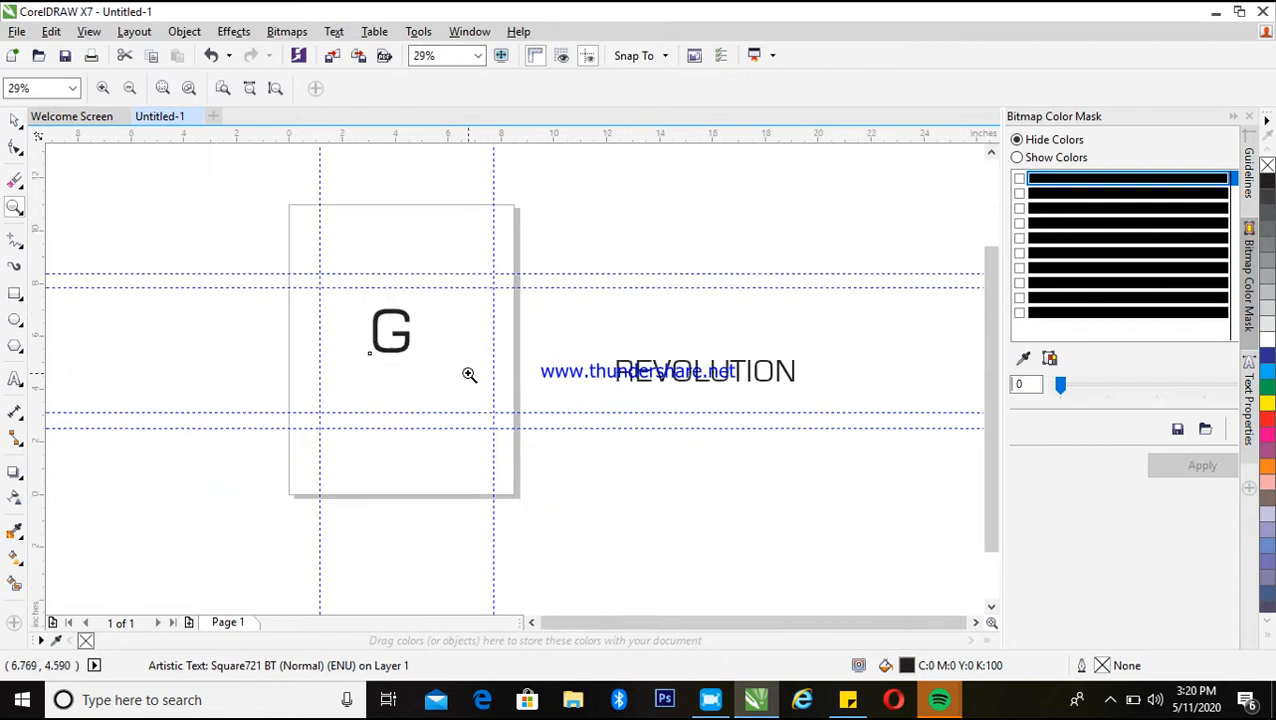
# Set the letter G's font to Verdana and shift the letter slightly to the left on the page
pyautogui.moveTo(251, 272); pyautogui.dragTo(586, 463)
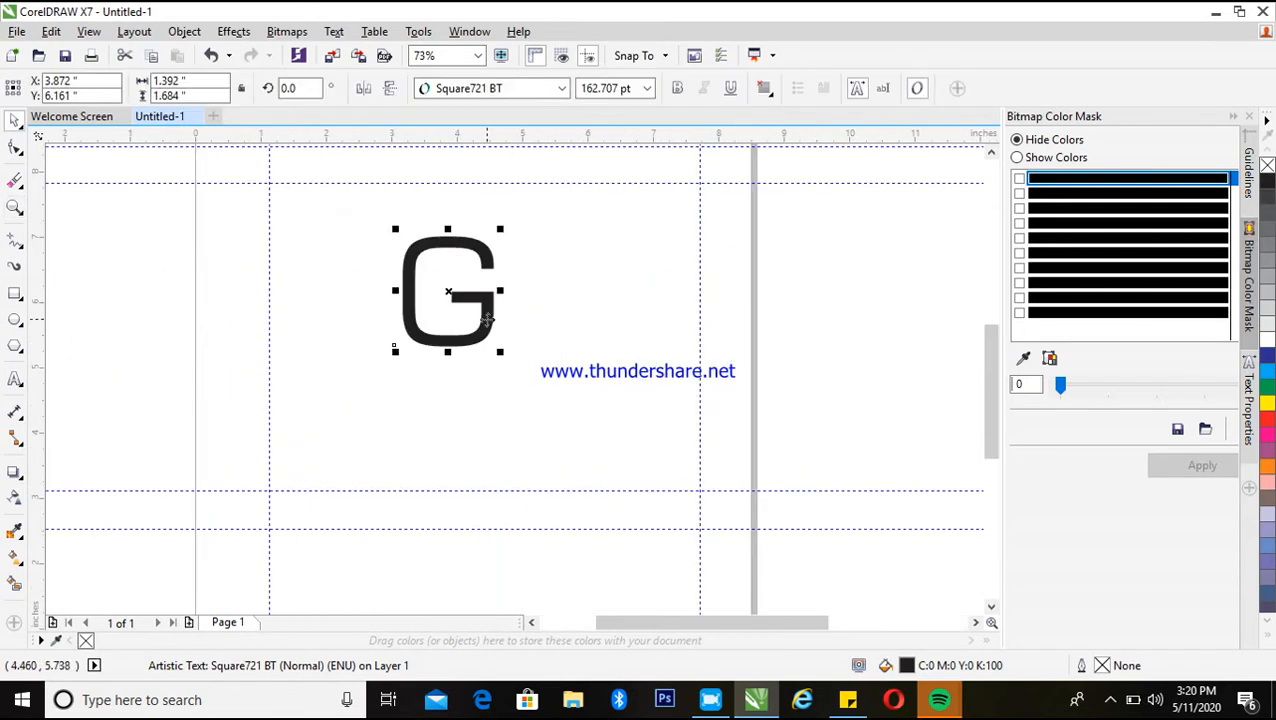
pyautogui.moveTo(488, 318); pyautogui.dragTo(478, 346)
pyautogui.click(490, 90)
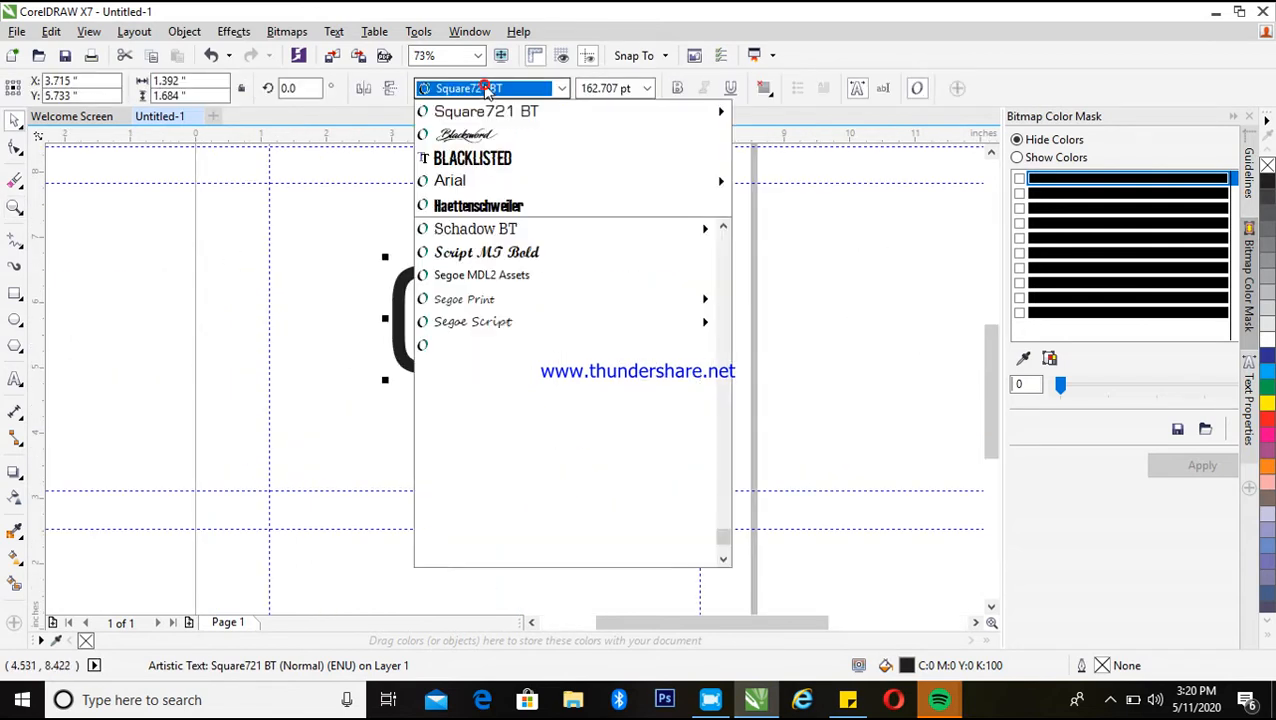
pyautogui.scroll(-8, 565, 297)
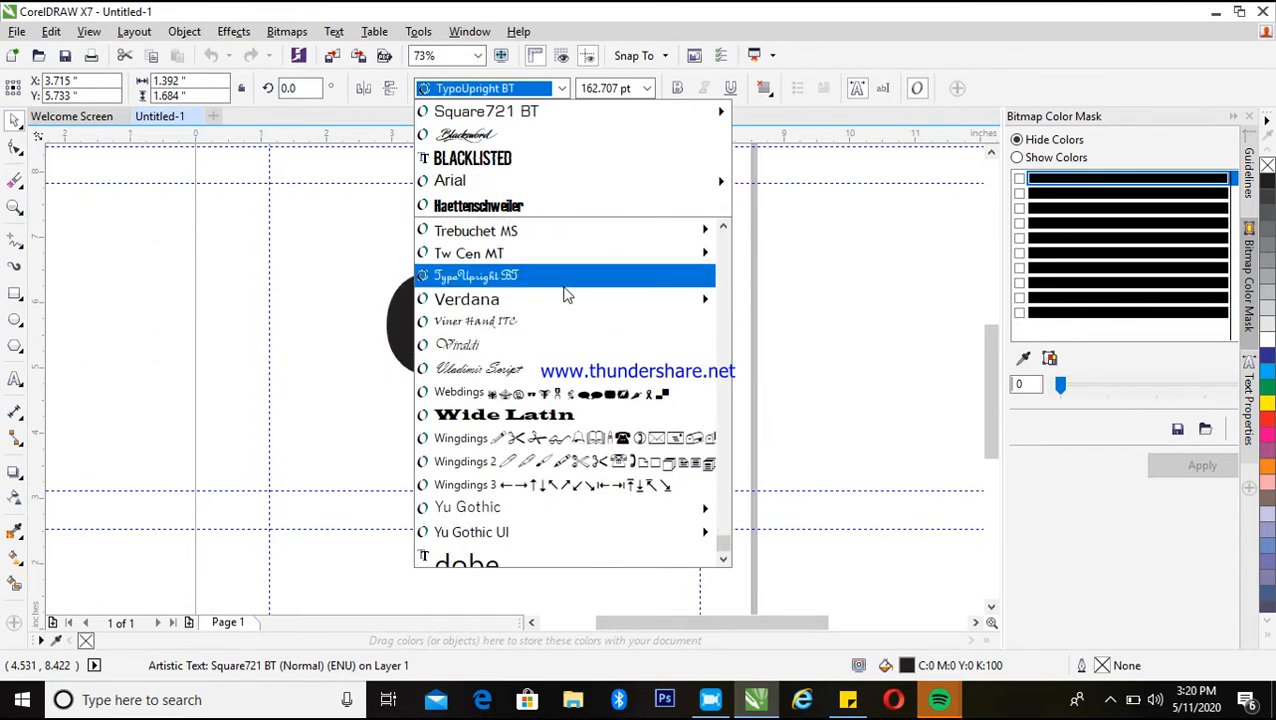
pyautogui.click(561, 300)
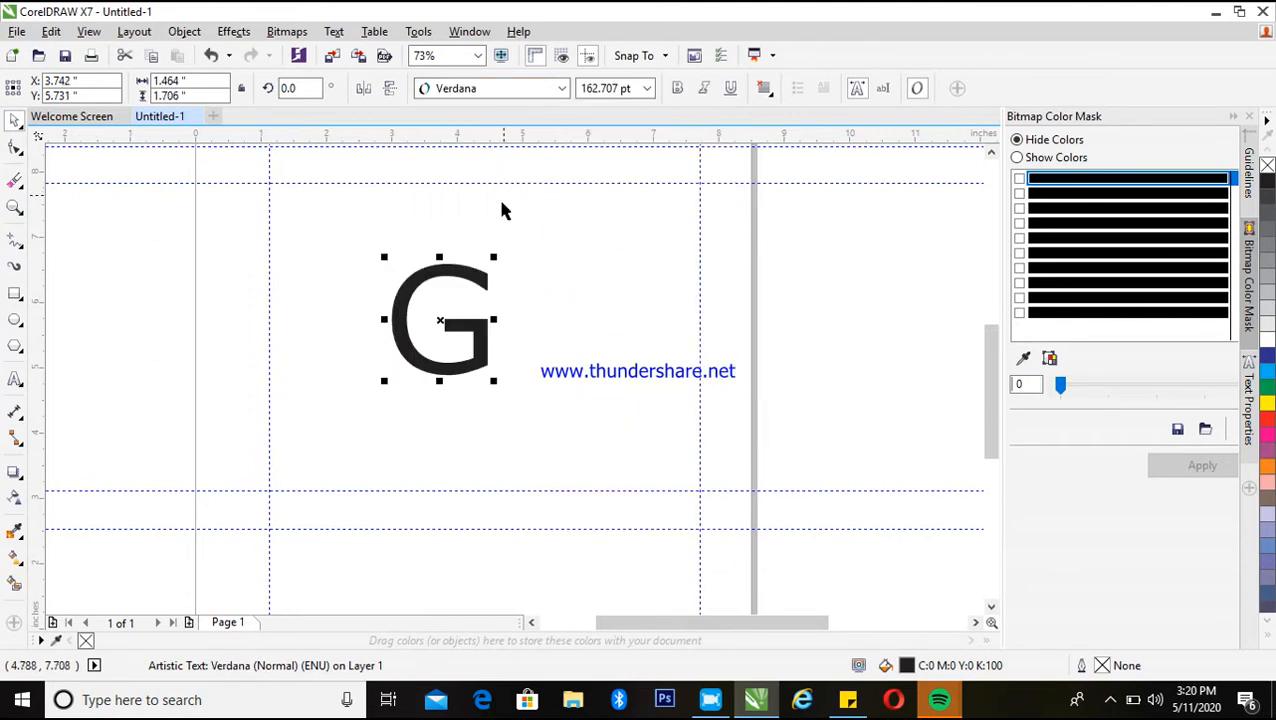
pyautogui.moveTo(479, 327); pyautogui.dragTo(446, 323)
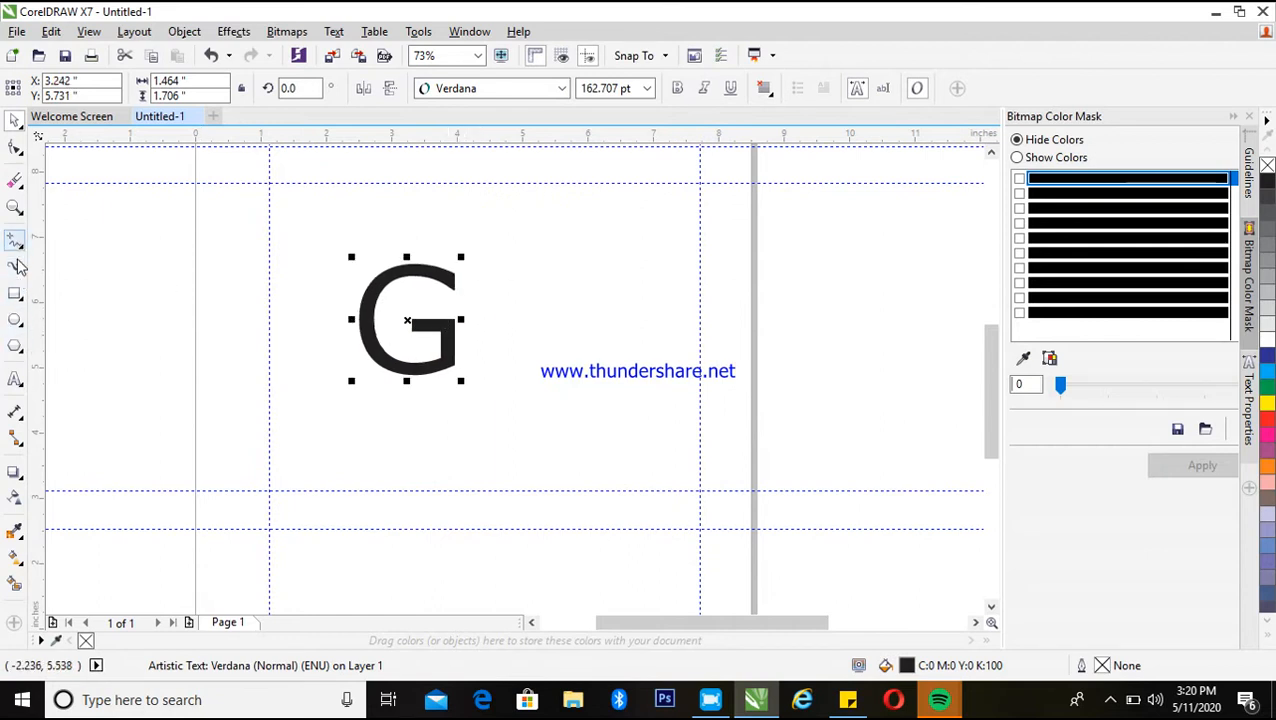
# Draw a rectangle about 2.2 by 3.08 in beside the G and rotate it to about 346 degrees
pyautogui.click(14, 295)
pyautogui.moveTo(531, 228); pyautogui.dragTo(676, 430)
pyautogui.press('space')
pyautogui.moveTo(621, 378); pyautogui.dragTo(557, 397)
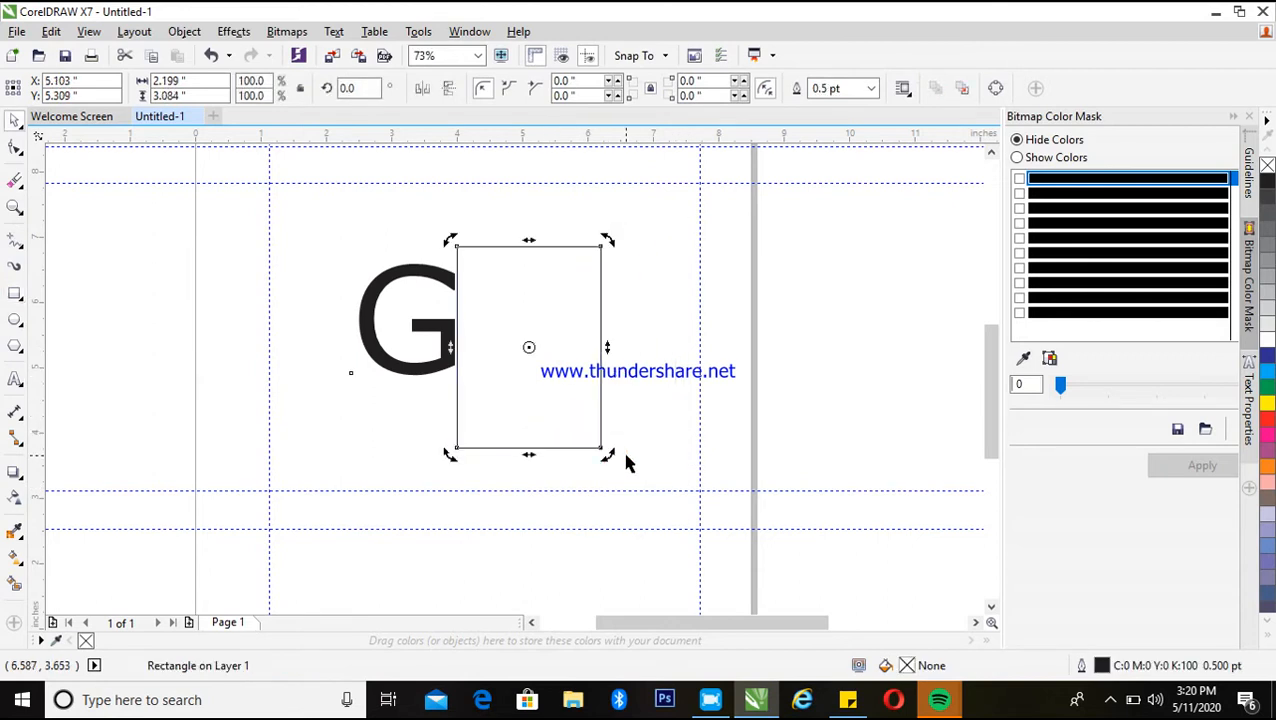
pyautogui.moveTo(609, 456); pyautogui.dragTo(579, 470)
# Duplicate the tilted rectangle, shrink one copy to about 0.21 by 0.26 in, and place it on the G's lower-right stem
pyautogui.moveTo(567, 356); pyautogui.dragTo(523, 347)
pyautogui.keyDown('shift'); pyautogui.click(367, 336); pyautogui.keyUp('shift')
pyautogui.click(740, 293)
pyautogui.moveTo(570, 305); pyautogui.dragTo(645, 356)
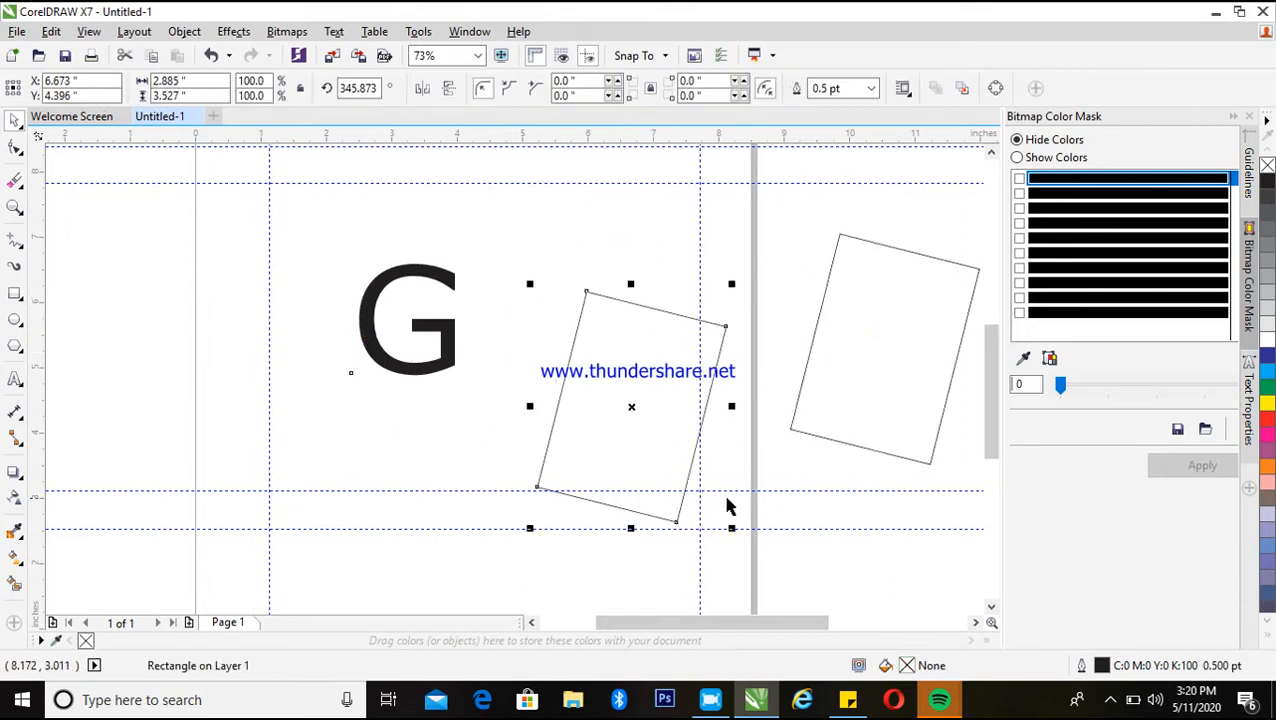
pyautogui.moveTo(730, 527); pyautogui.dragTo(467, 366)
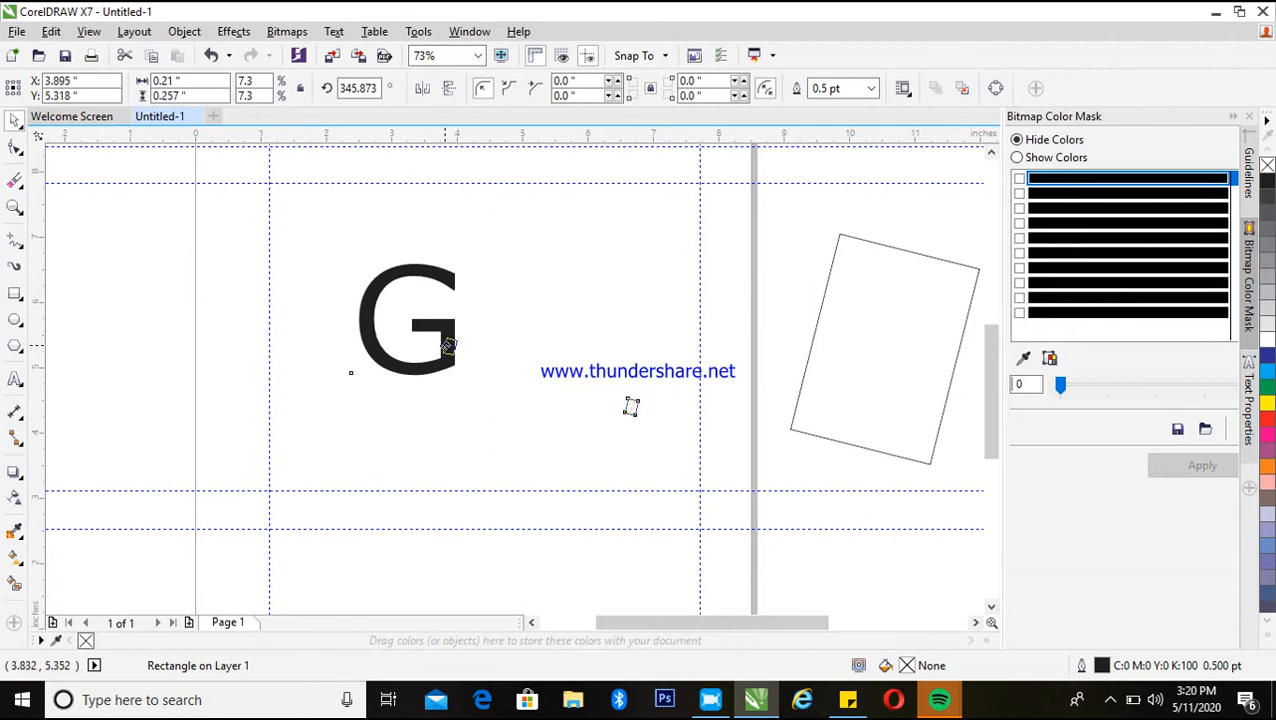
pyautogui.scroll(3, 433, 332)
pyautogui.moveTo(470, 385); pyautogui.dragTo(450, 362)
pyautogui.keyDown('shift'); pyautogui.click(441, 358); pyautogui.keyUp('shift')
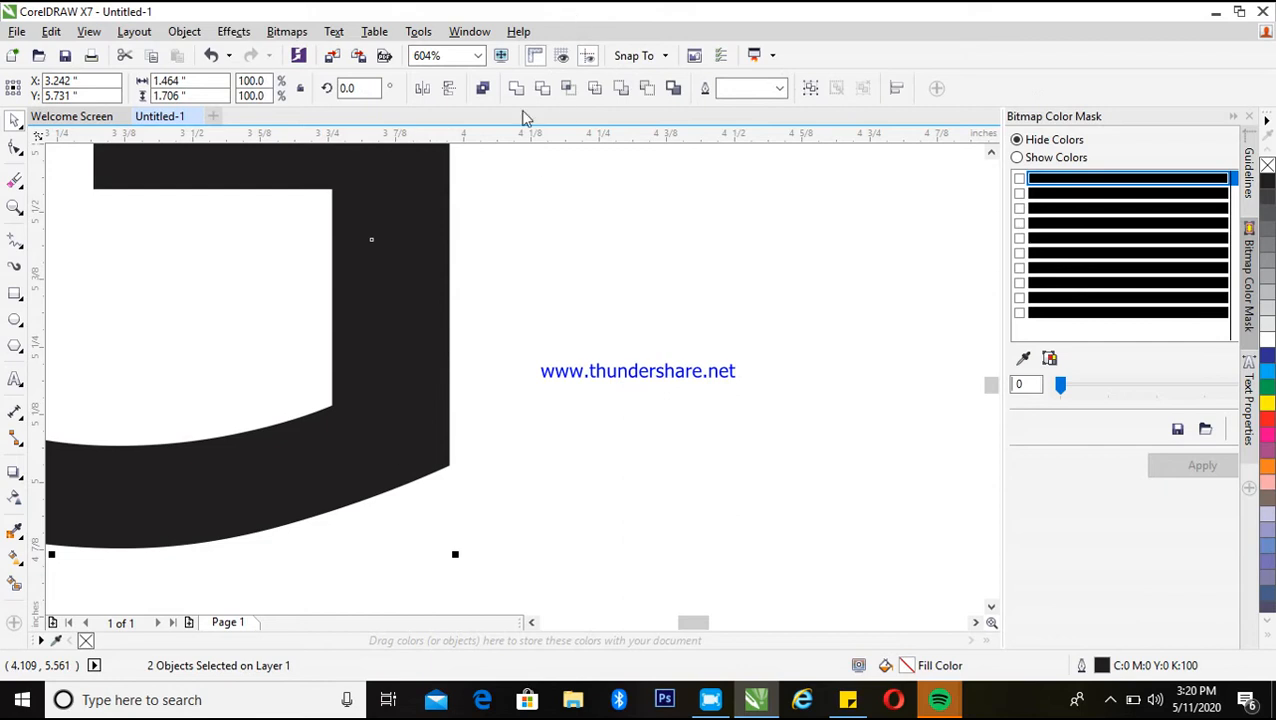
pyautogui.click(416, 378)
# Move the large tilted rectangle over the right half of the G and select both
pyautogui.scroll(-3, 607, 373)
pyautogui.click(943, 353)
pyautogui.moveTo(900, 342); pyautogui.dragTo(500, 328)
pyautogui.keyDown('shift'); pyautogui.click(370, 312); pyautogui.keyUp('shift')
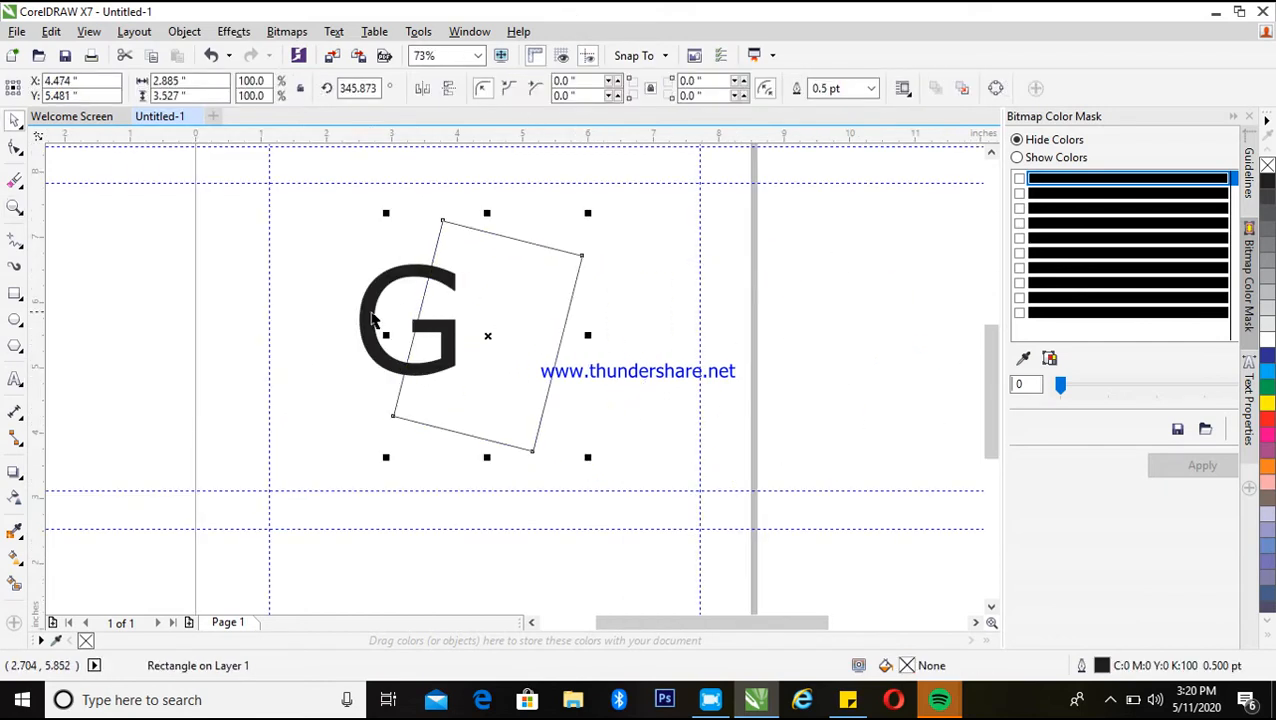
# Try trimming the G with the tilted rectangle covering its right half
pyautogui.click(543, 88)
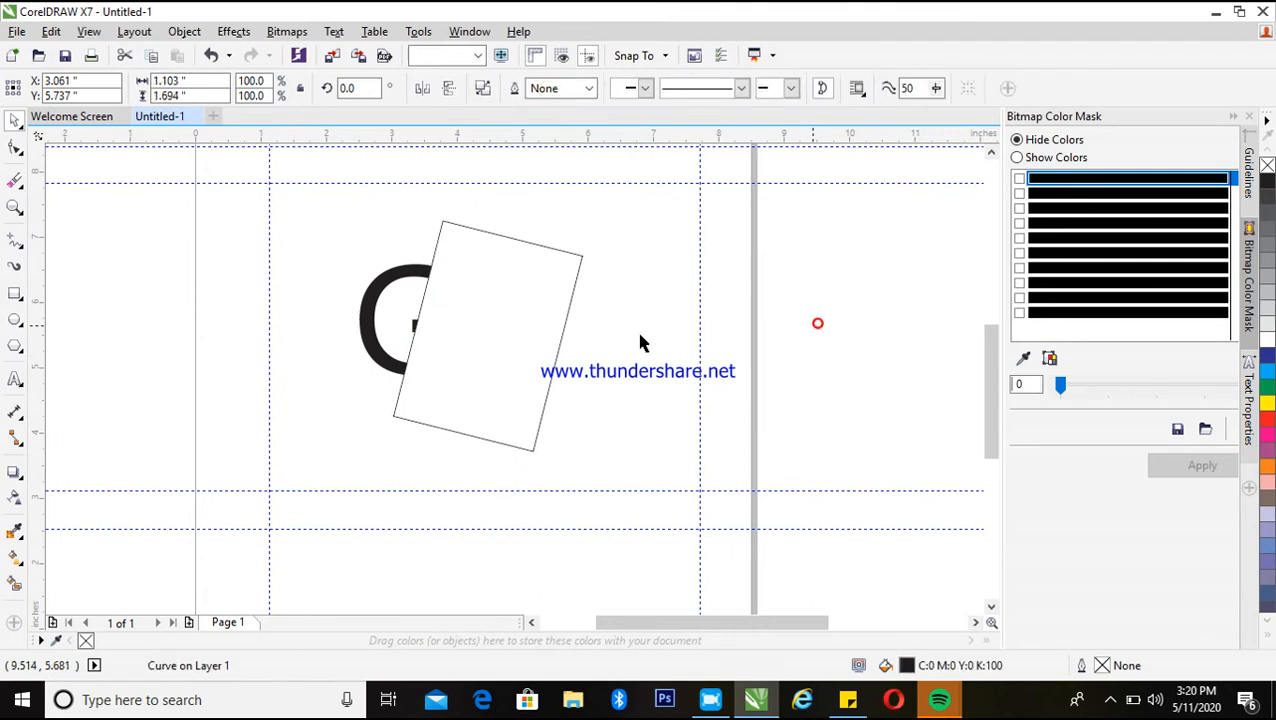
pyautogui.click(453, 328)
pyautogui.hotkey('ctrl', 'z')
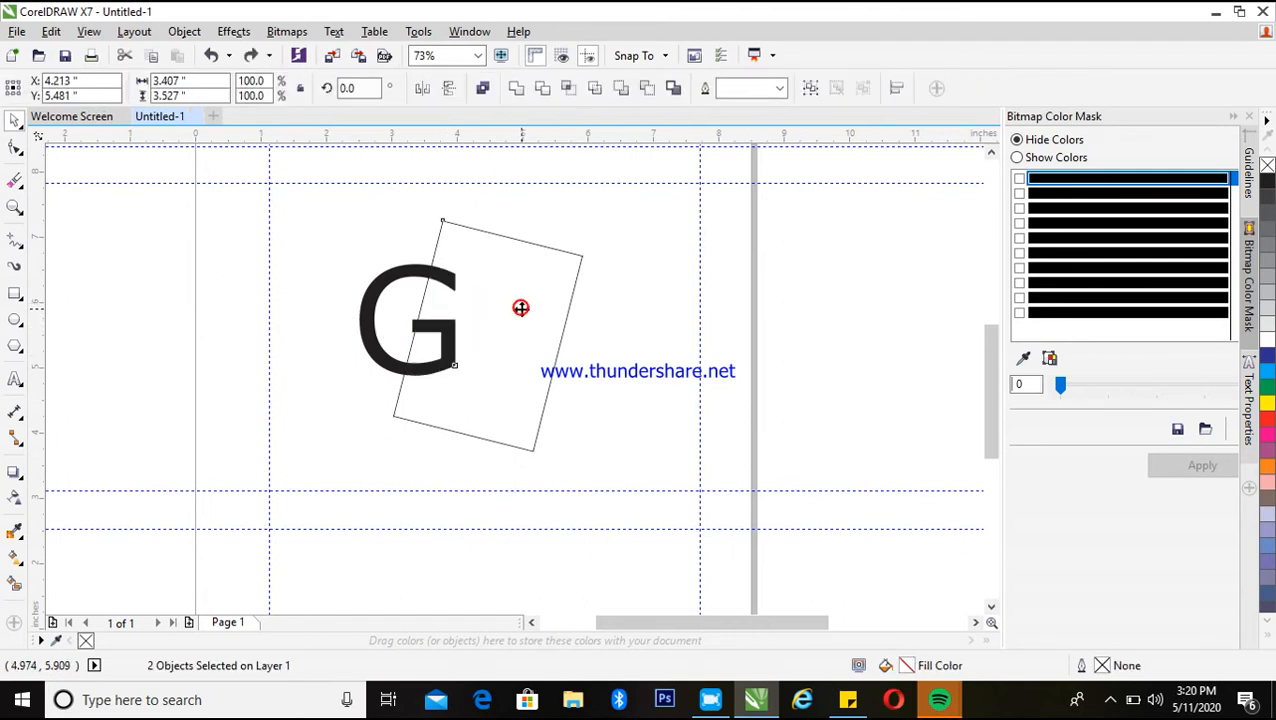
# Shift the G and the tilted rectangle slightly right and align their centers at the same height
pyautogui.moveTo(521, 308)
pyautogui.mouseDown()
pyautogui.moveTo(510, 302)
pyautogui.moveTo(524, 308)
pyautogui.mouseUp()
pyautogui.click(804, 288)
pyautogui.click(889, 347)
pyautogui.click(452, 330)
pyautogui.press('z')
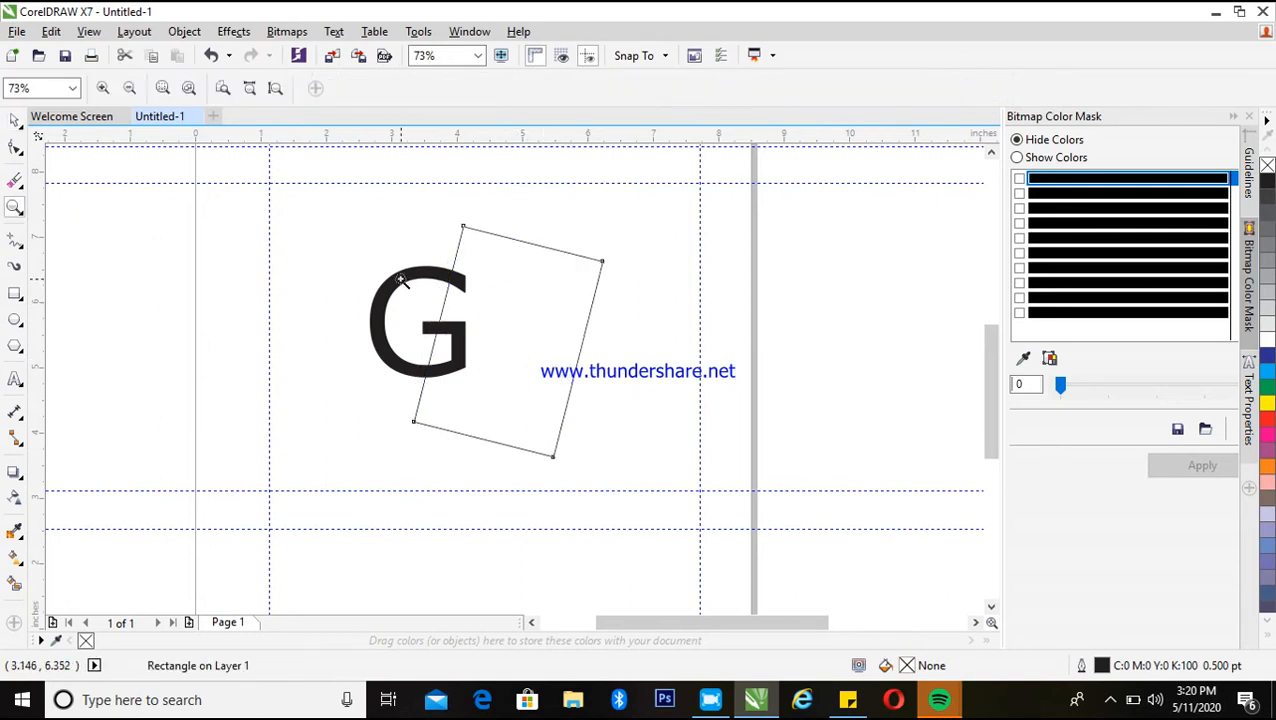
pyautogui.press('space')
pyautogui.click(834, 265)
pyautogui.click(500, 266)
pyautogui.keyDown('shift'); pyautogui.click(394, 279); pyautogui.keyUp('shift')
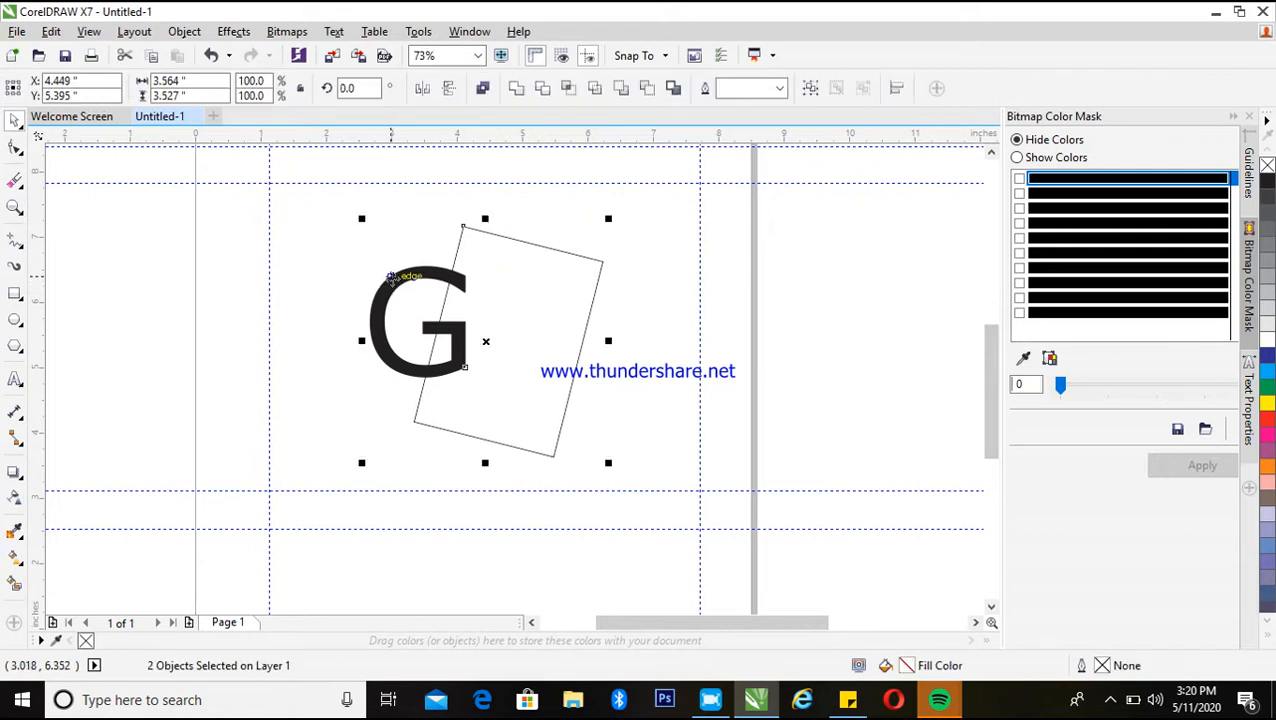
pyautogui.press('e')
# Try cutting away the right part of the G with the height-aligned tilted rectangle
pyautogui.click(806, 308)
pyautogui.click(525, 281)
pyautogui.keyDown('shift'); pyautogui.click(394, 277); pyautogui.keyUp('shift')
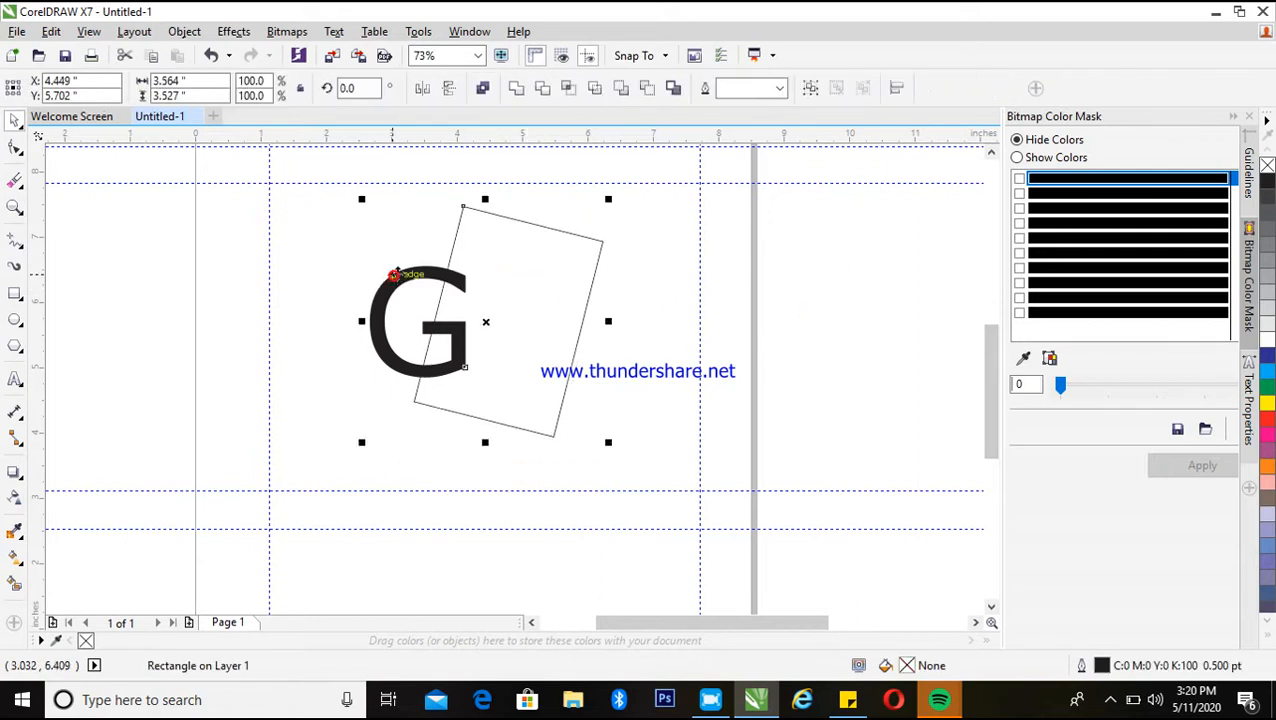
pyautogui.click(562, 88)
pyautogui.click(857, 313)
pyautogui.moveTo(497, 351); pyautogui.dragTo(537, 353)
pyautogui.hotkey('ctrl', 'z')
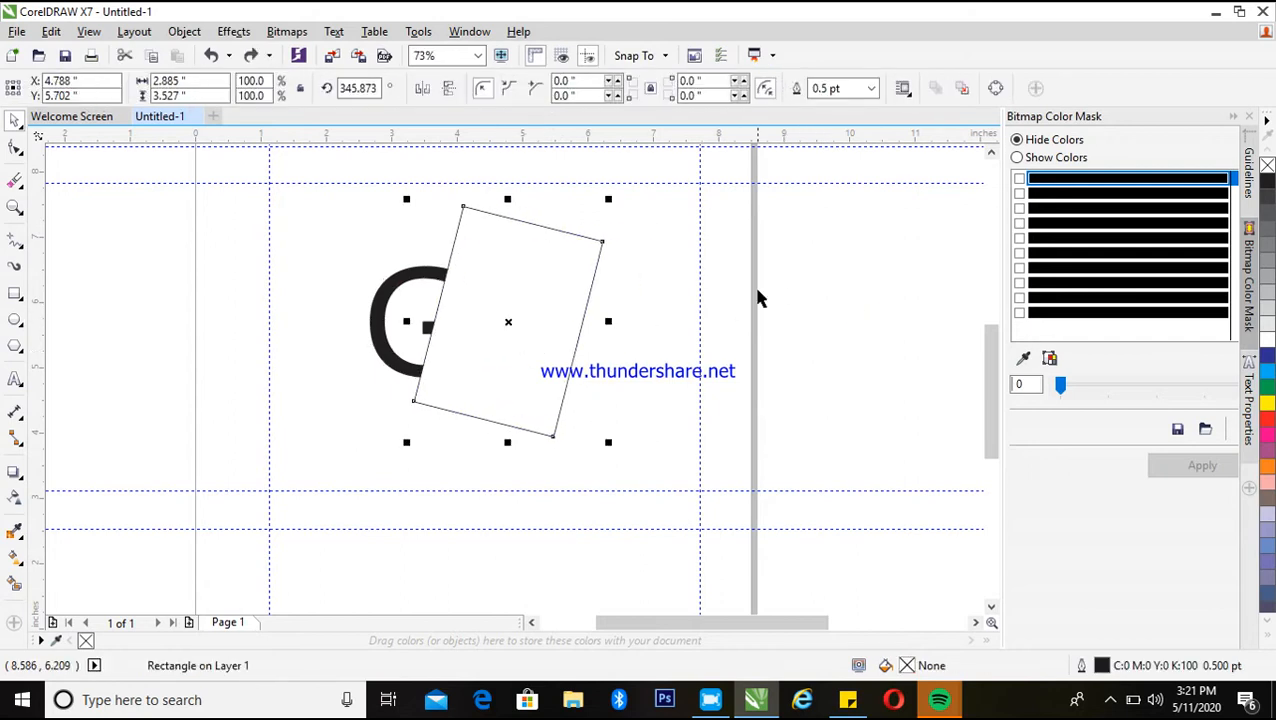
pyautogui.hotkey('ctrl', 'z')
# Reposition the tilted rectangle over the G's right edge, trim the G with it, and offset the rectangle slightly from the cut
pyautogui.click(513, 293)
pyautogui.moveTo(513, 293); pyautogui.dragTo(552, 274)
pyautogui.click(877, 279)
pyautogui.click(540, 272)
pyautogui.keyDown('shift'); pyautogui.click(447, 293); pyautogui.keyUp('shift')
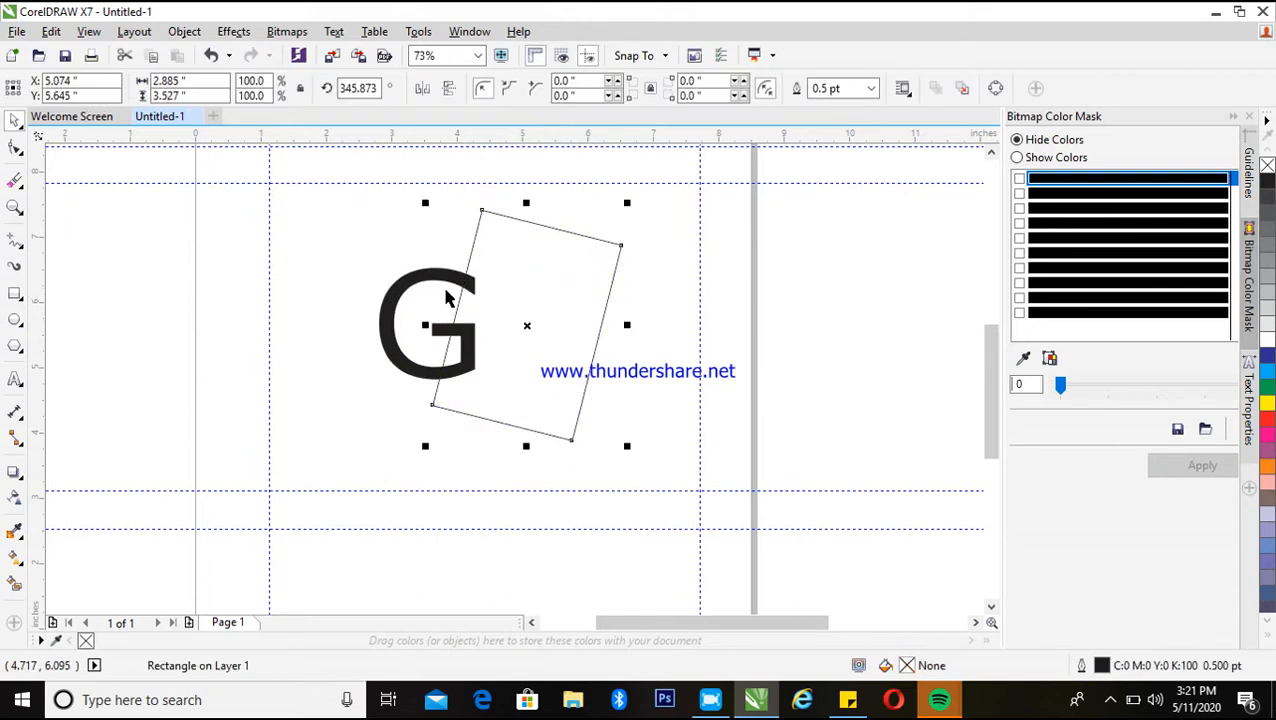
pyautogui.click(547, 90)
pyautogui.click(849, 271)
pyautogui.moveTo(499, 331)
pyautogui.mouseDown()
pyautogui.moveTo(533, 339)
pyautogui.moveTo(512, 332)
pyautogui.mouseUp()
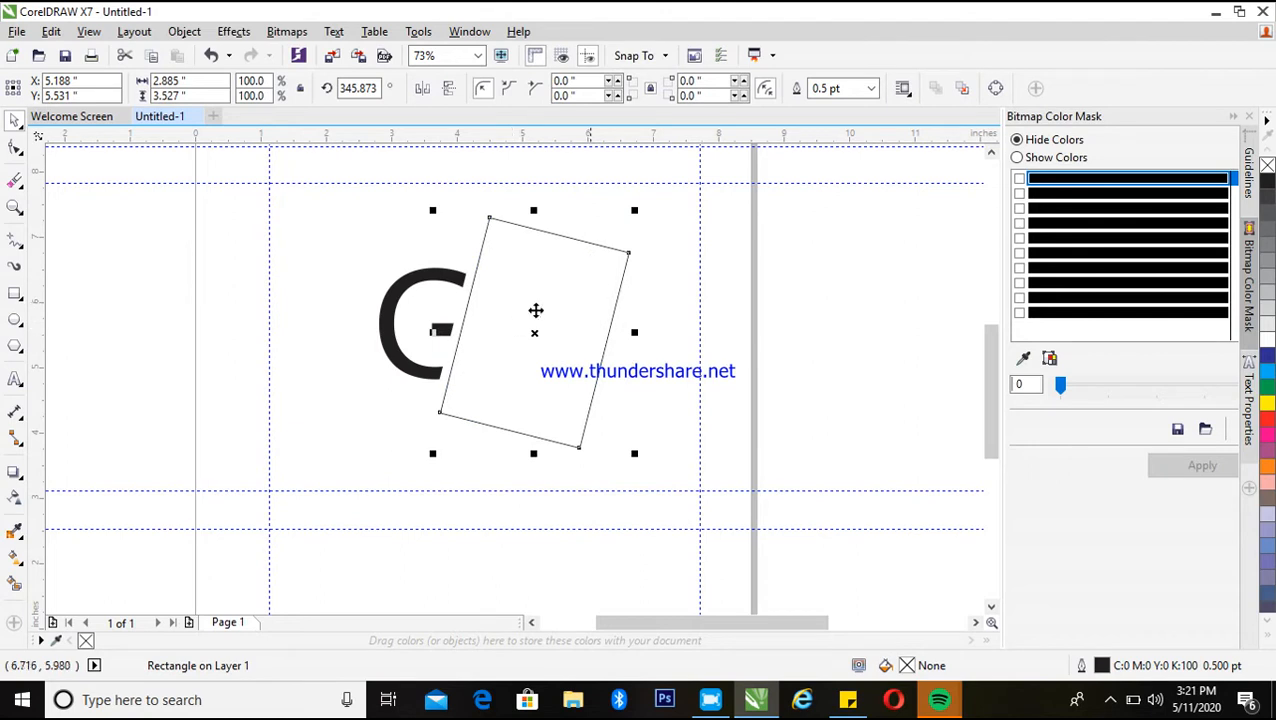
# Add a separate letter R to the left of the G and enlarge it to about 234 pt
pyautogui.click(13, 381)
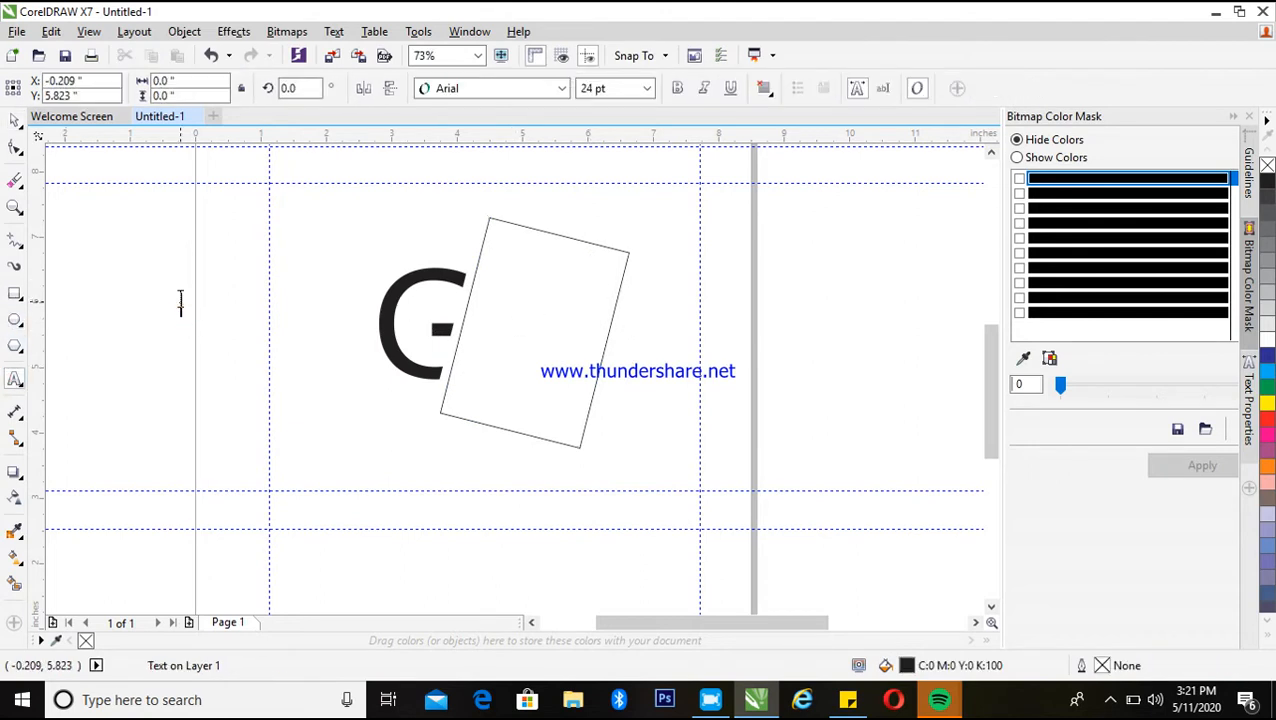
pyautogui.click(181, 300)
pyautogui.hotkey('ctrl', 'space')
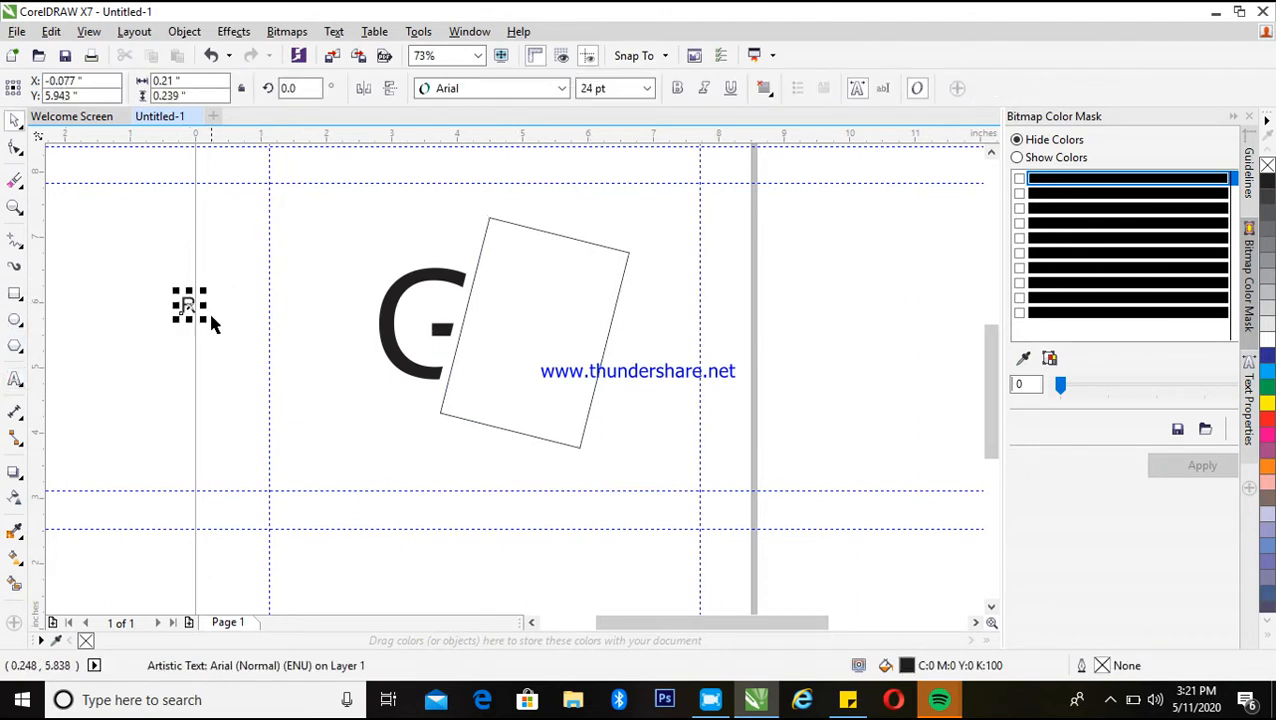
pyautogui.moveTo(197, 318); pyautogui.dragTo(318, 452)
pyautogui.hotkey('ctrl', 'q')
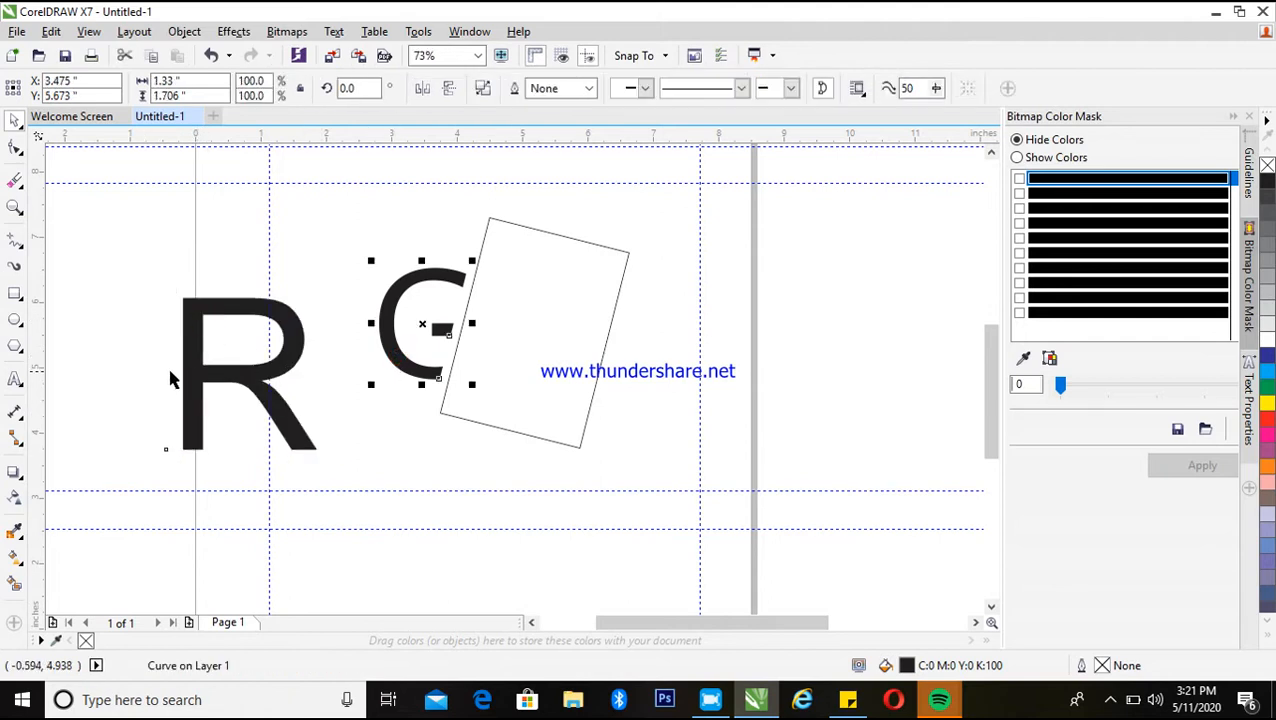
pyautogui.hotkey('ctrl', 'z')
# Change the R's font to Verdana and scale it down to about 169 pt
pyautogui.click(490, 88)
pyautogui.click(470, 134)
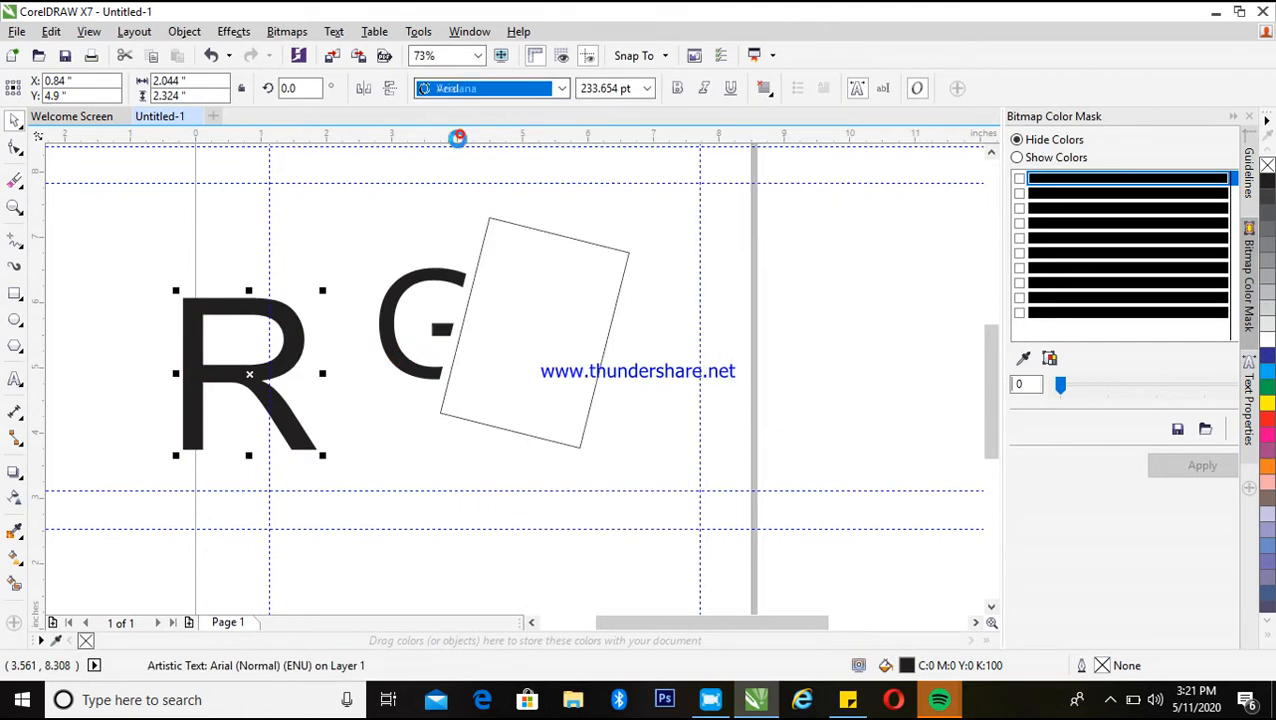
pyautogui.moveTo(322, 455); pyautogui.dragTo(285, 421)
pyautogui.click(516, 391)
# Rotate the R clockwise and place it beside the G, parallel to the G's slanted cut edge
pyautogui.click(226, 348)
pyautogui.click(228, 358)
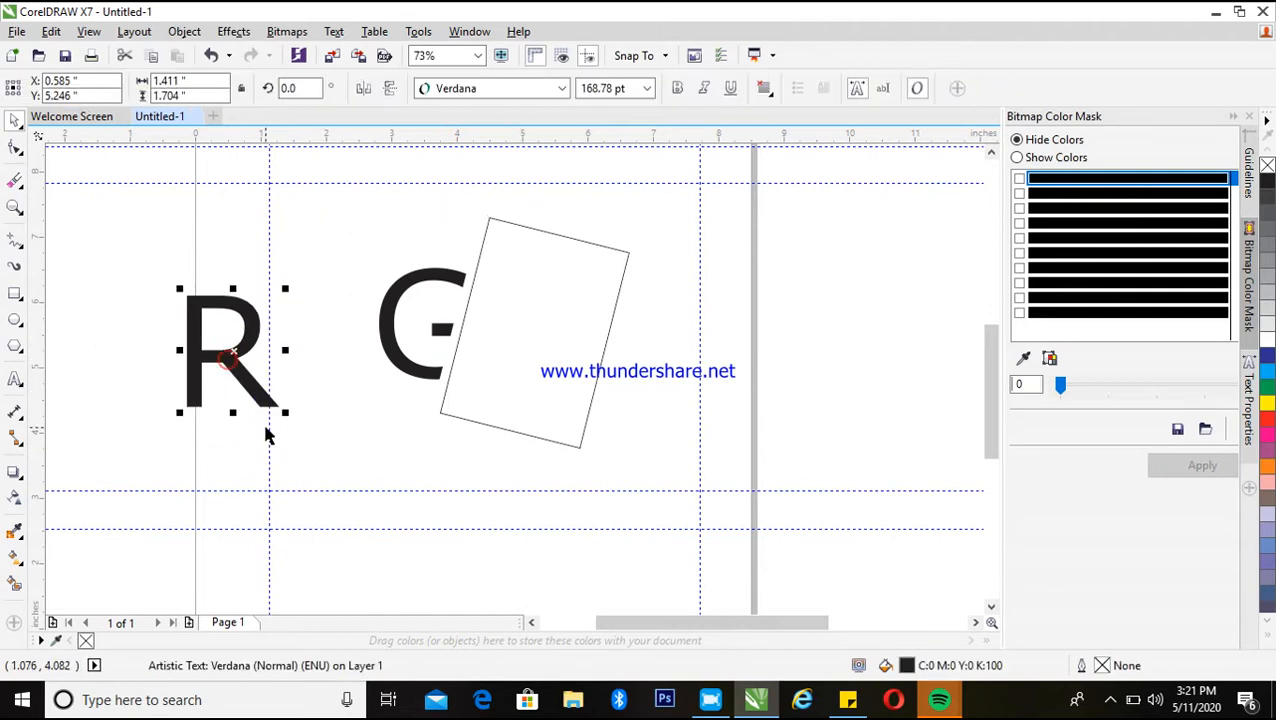
pyautogui.moveTo(285, 419); pyautogui.dragTo(246, 434)
pyautogui.click(207, 332)
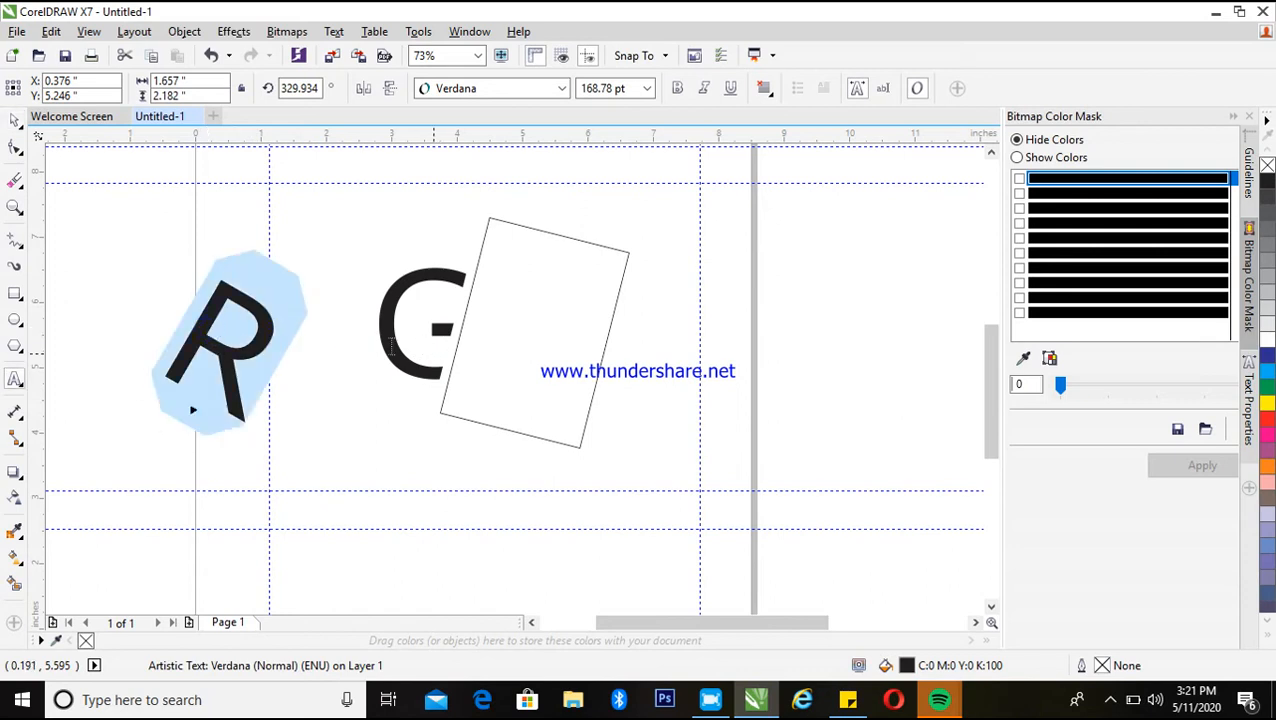
pyautogui.moveTo(208, 343); pyautogui.dragTo(510, 357)
pyautogui.moveTo(575, 441); pyautogui.dragTo(556, 403)
pyautogui.moveTo(510, 355); pyautogui.dragTo(474, 312)
pyautogui.press('x')
pyautogui.press('space')
# Rotate the G and R together counterclockwise by about 12 degrees
pyautogui.moveTo(222, 239); pyautogui.dragTo(649, 473)
pyautogui.click(503, 339)
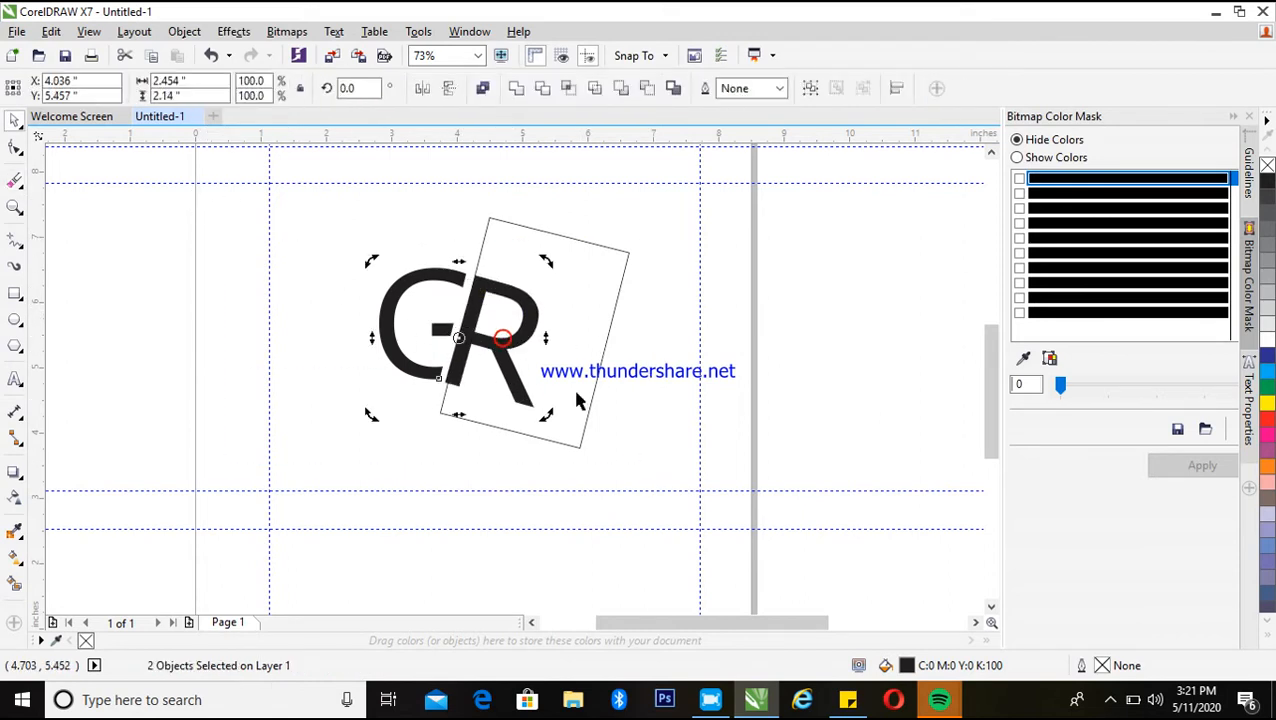
pyautogui.moveTo(545, 417); pyautogui.dragTo(560, 401)
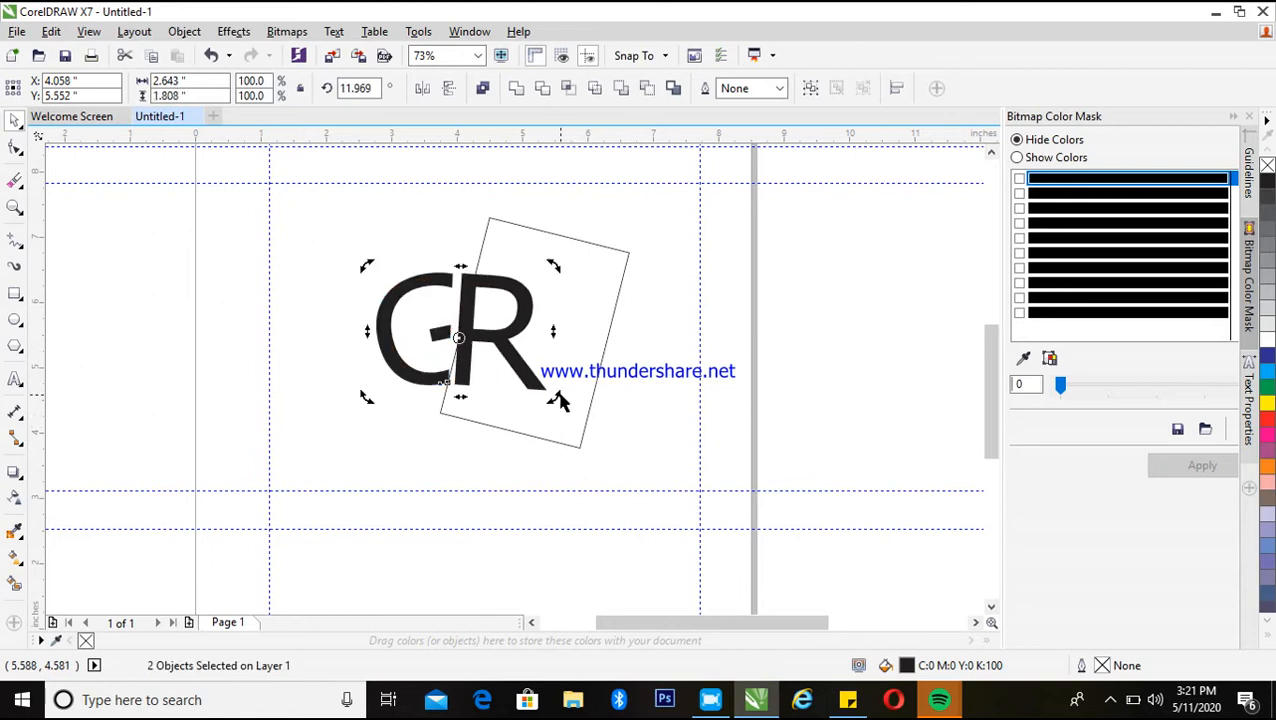
pyautogui.click(750, 368)
# Move the tilted rectangle clear of the letters and nudge the R slightly closer to the G
pyautogui.press('z')
pyautogui.moveTo(305, 234); pyautogui.dragTo(612, 444)
pyautogui.press('F3')
pyautogui.press('space')
pyautogui.moveTo(568, 312); pyautogui.dragTo(825, 313)
pyautogui.click(805, 320)
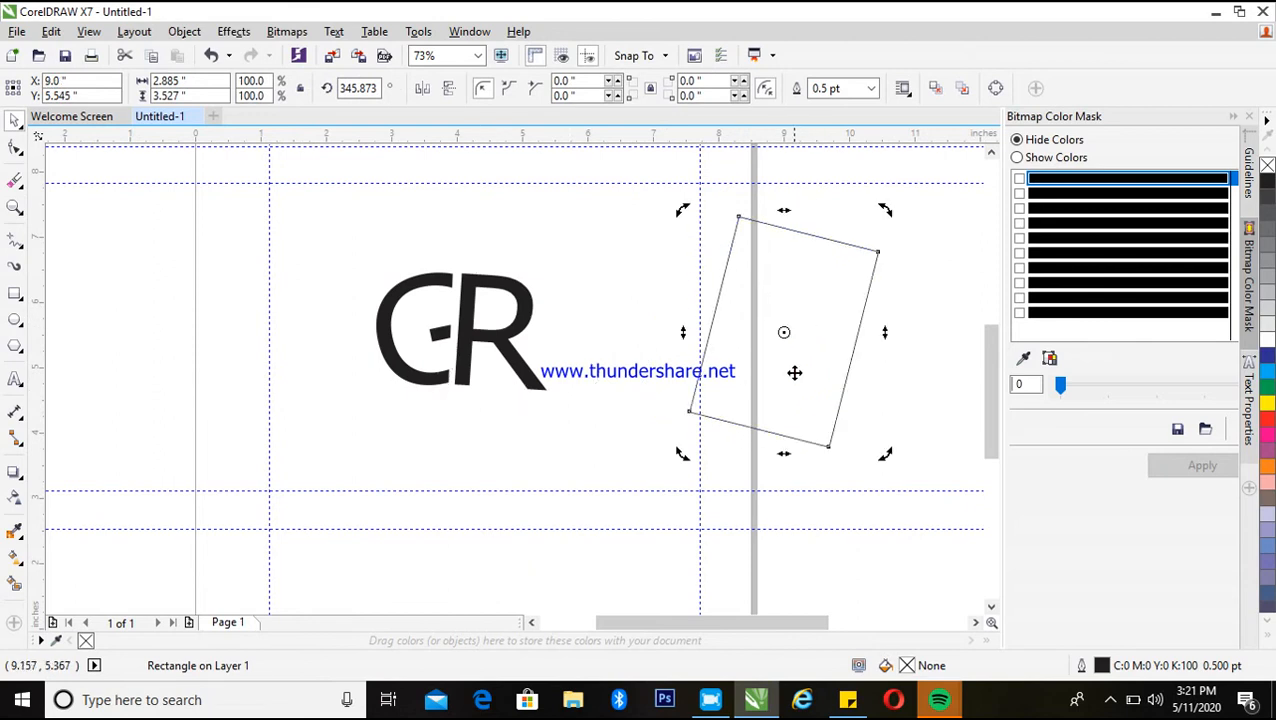
pyautogui.click(468, 342)
pyautogui.moveTo(464, 309); pyautogui.dragTo(465, 312)
pyautogui.click(812, 313)
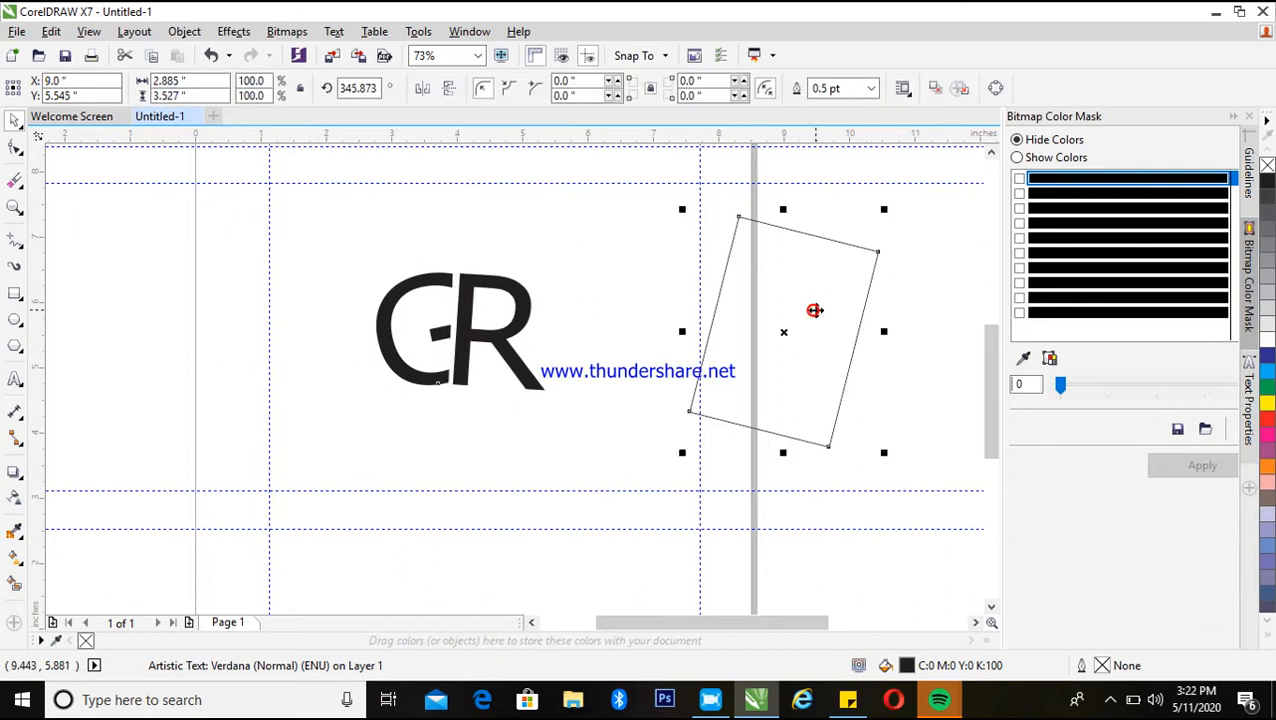
pyautogui.moveTo(812, 313); pyautogui.dragTo(846, 293)
# Examine the spacing and cut edges between the G and the R up close
pyautogui.press('z')
pyautogui.moveTo(255, 249); pyautogui.dragTo(719, 508)
pyautogui.press('F2')
pyautogui.rightClick(449, 370)
pyautogui.press('F2')
pyautogui.moveTo(341, 285); pyautogui.dragTo(590, 447)
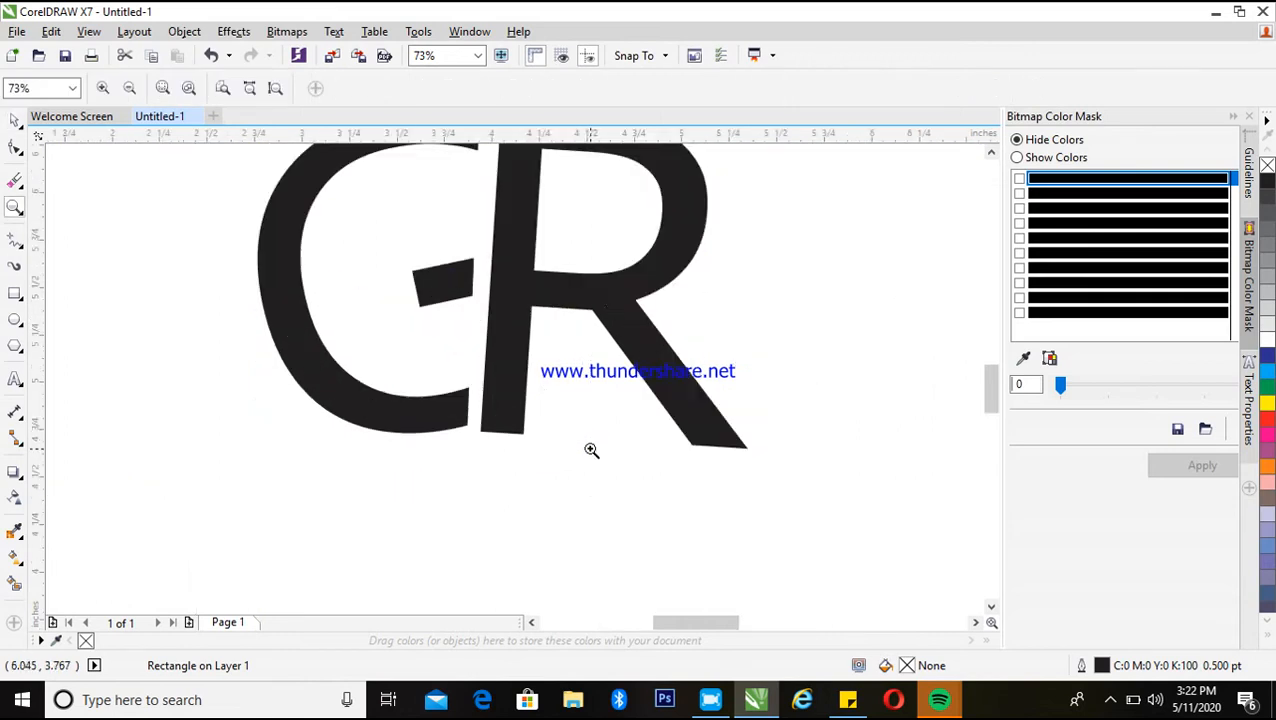
pyautogui.rightClick(589, 450)
pyautogui.rightClick(587, 452)
# Delete the leftover tilted rectangle beside the page
pyautogui.press('space')
pyautogui.click(552, 345)
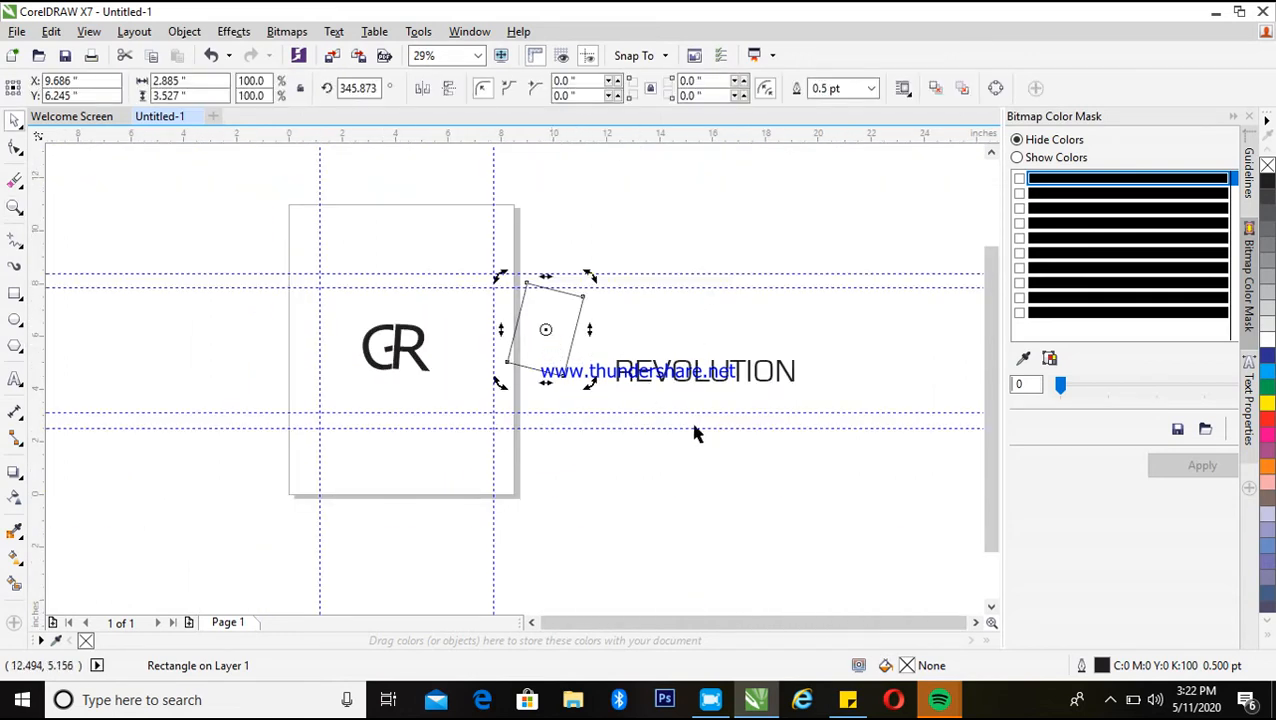
pyautogui.press('Delete')
# Move the REVOLUTION text below the GR letters and scale it down to about 32.5 pt
pyautogui.moveTo(664, 378); pyautogui.dragTo(380, 400)
pyautogui.press('z')
pyautogui.moveTo(245, 287); pyautogui.dragTo(661, 481)
pyautogui.press('x')
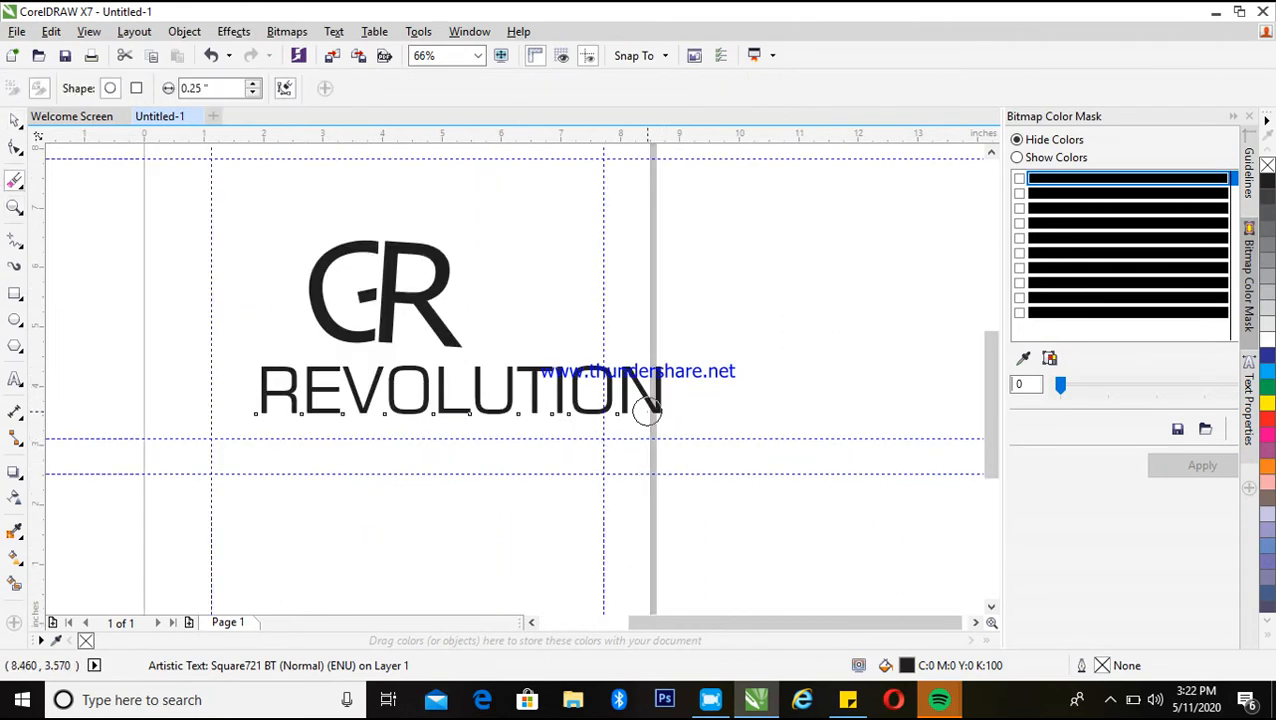
pyautogui.press('space')
pyautogui.moveTo(660, 422); pyautogui.dragTo(527, 430)
# Remove the initial R from the REVOLUTION text so it reads EVOLUTION
pyautogui.doubleClick(424, 393)
pyautogui.moveTo(397, 389); pyautogui.dragTo(340, 366)
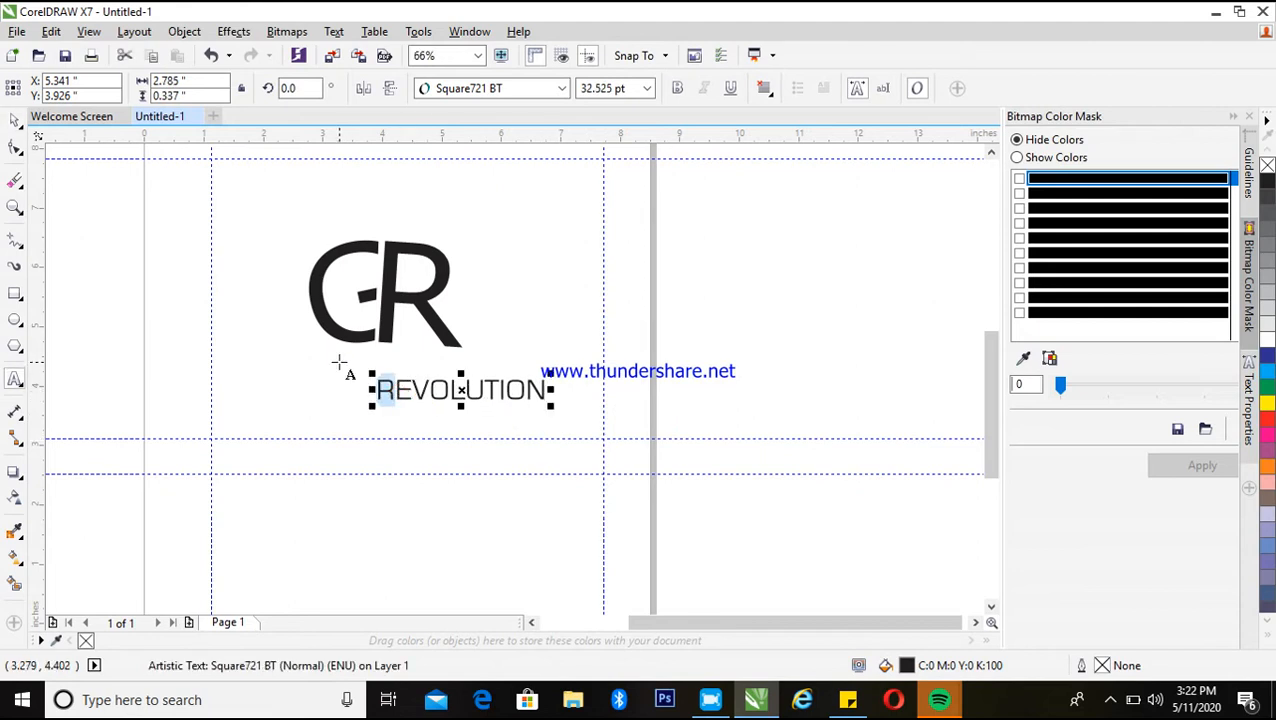
pyautogui.press('Delete')
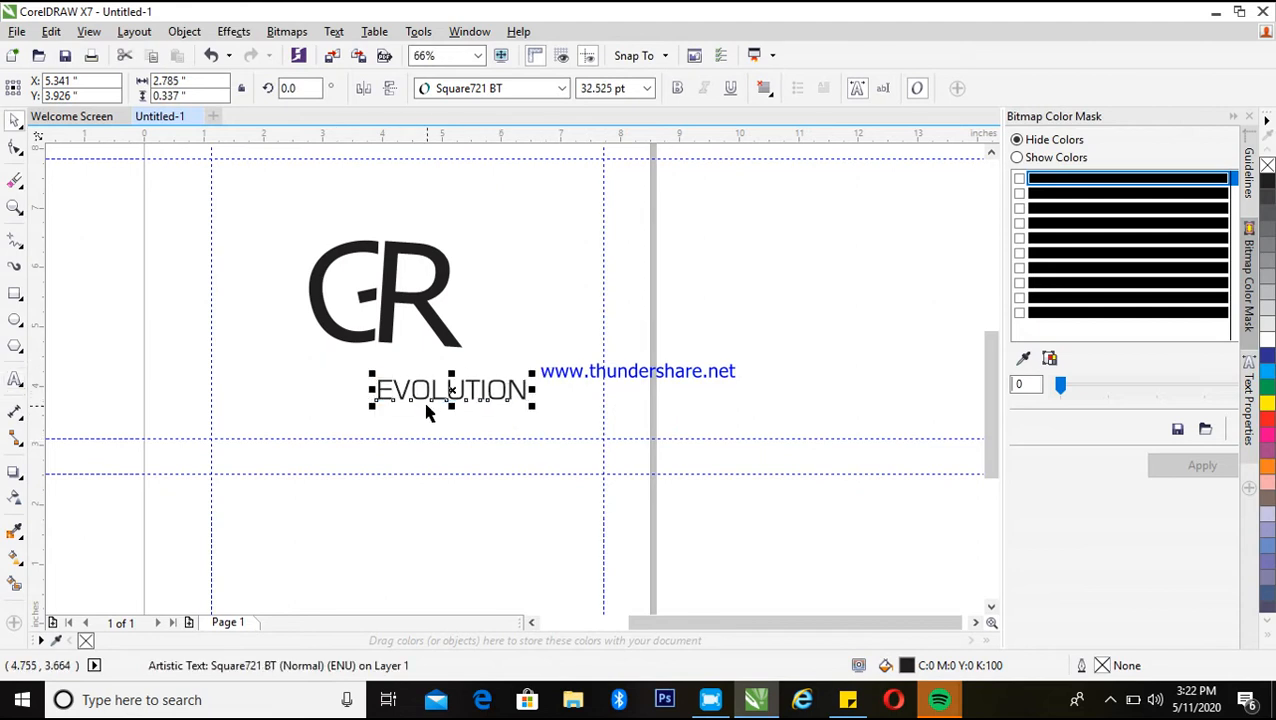
# Place the EVOLUTION text directly beneath the GR monogram
pyautogui.moveTo(402, 392)
pyautogui.mouseDown()
pyautogui.moveTo(470, 310)
pyautogui.moveTo(496, 329)
pyautogui.moveTo(604, 330)
pyautogui.moveTo(349, 384)
pyautogui.mouseUp()
pyautogui.press('space')
pyautogui.press('space')
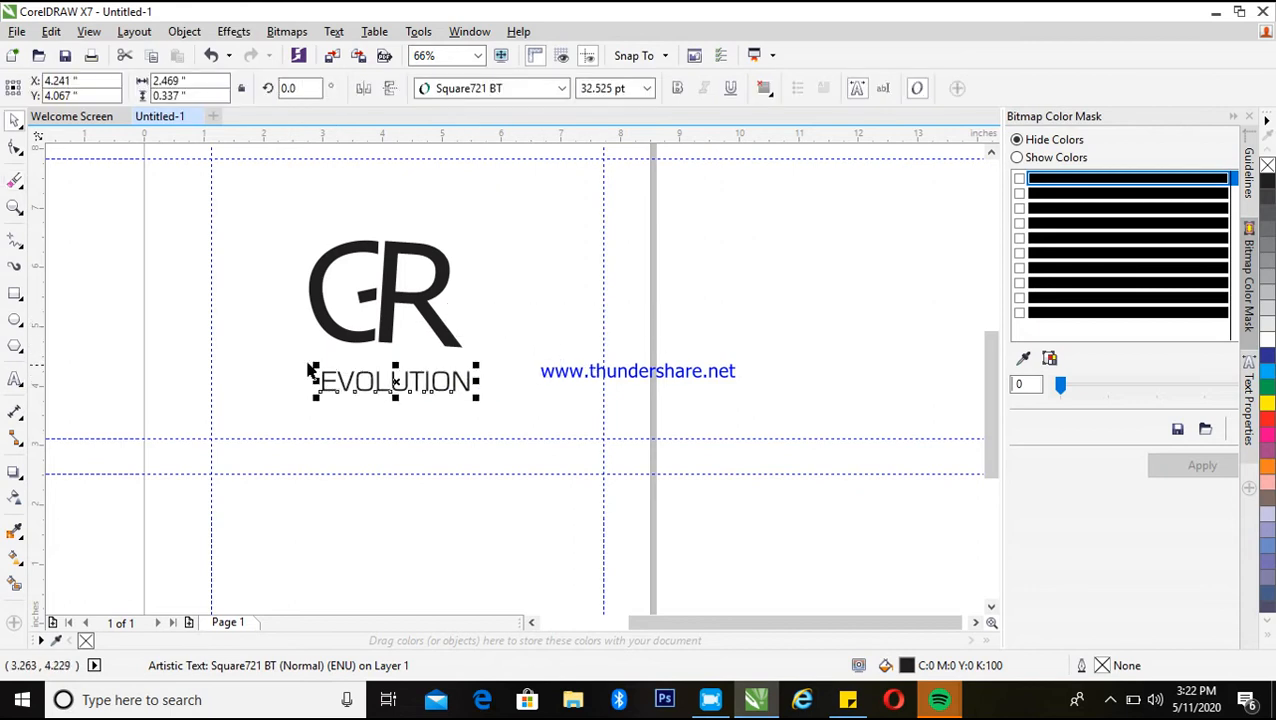
pyautogui.press('F2')
pyautogui.moveTo(208, 342); pyautogui.dragTo(621, 472)
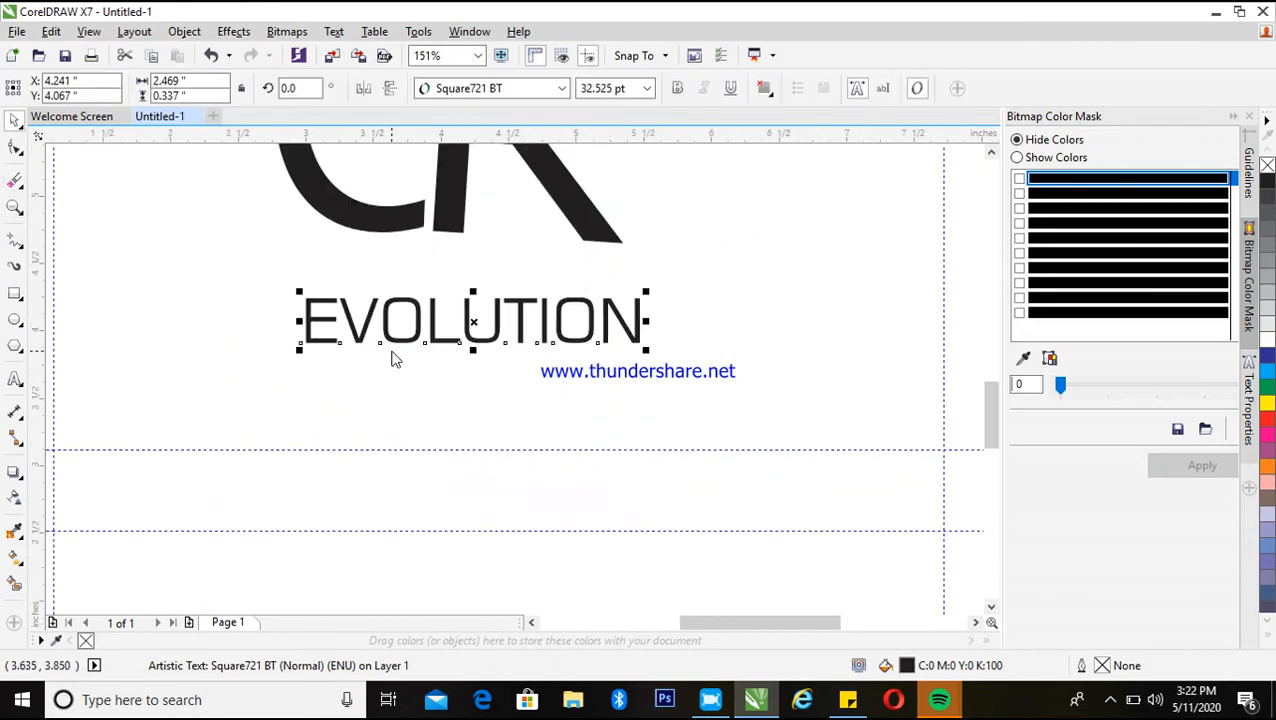
# Fill the G of the monogram with red
pyautogui.press('F3')
pyautogui.click(392, 352)
pyautogui.moveTo(251, 177); pyautogui.dragTo(480, 398)
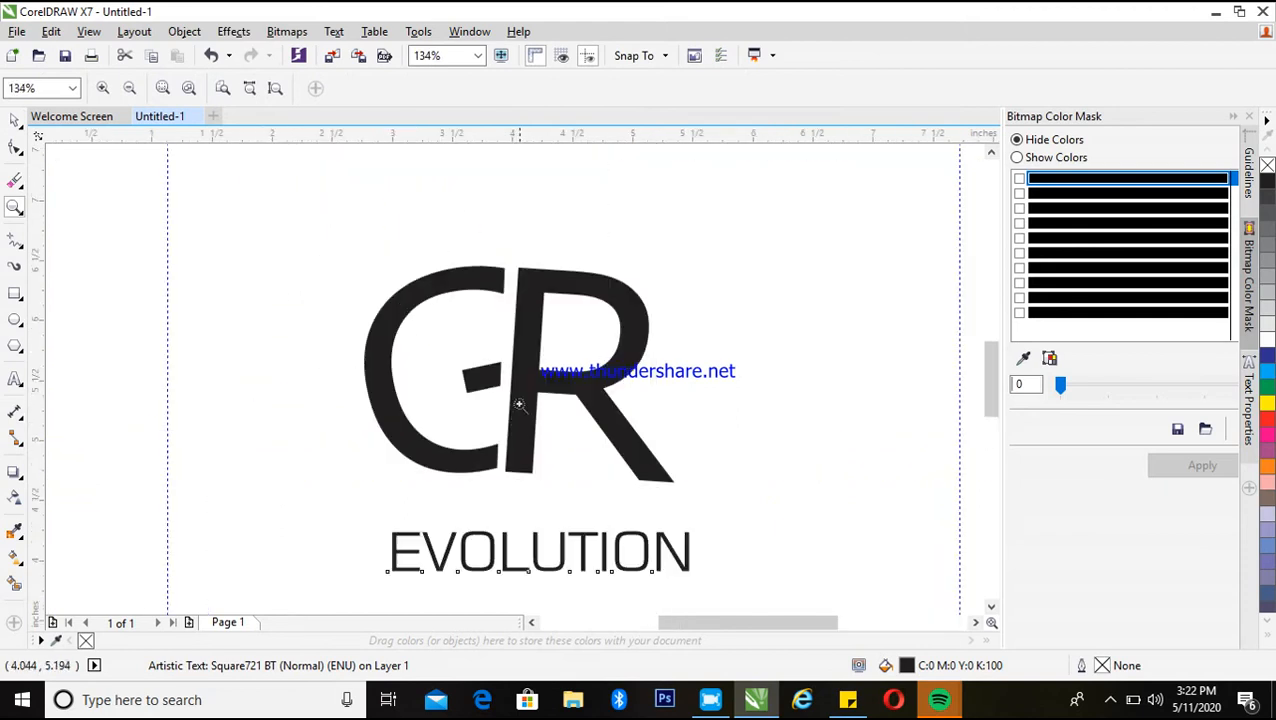
pyautogui.click(474, 376)
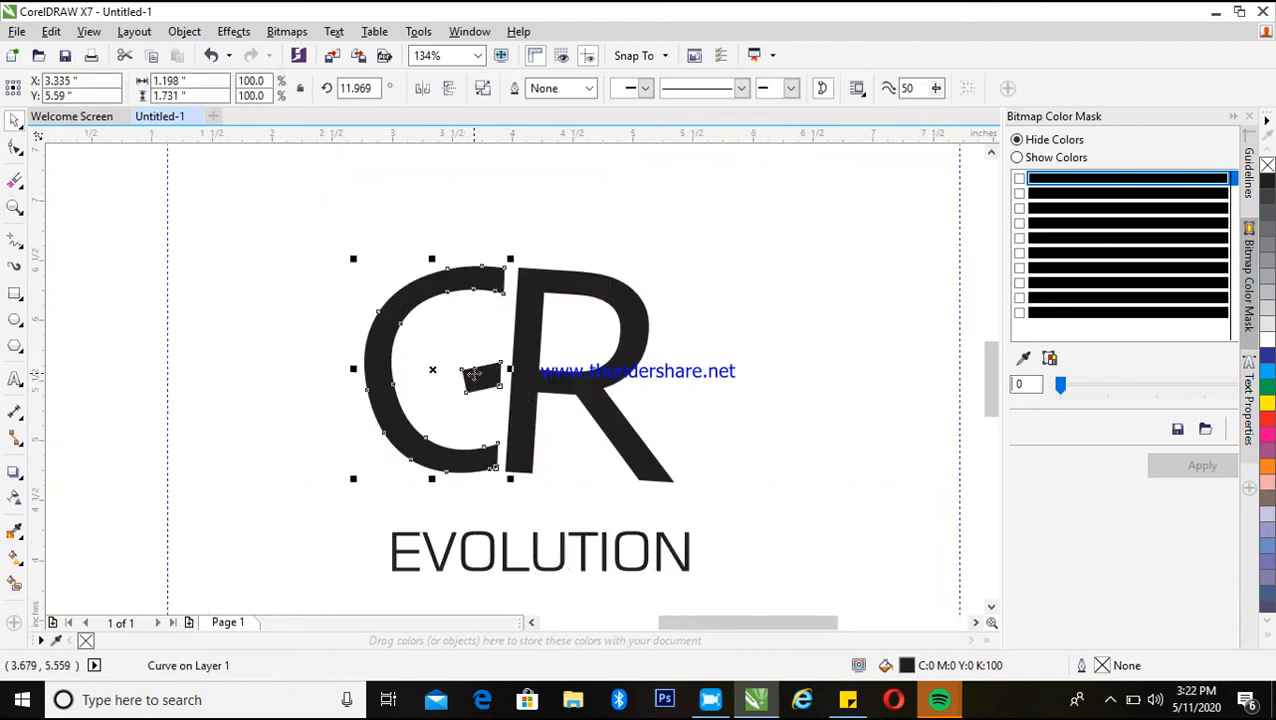
pyautogui.click(1265, 425)
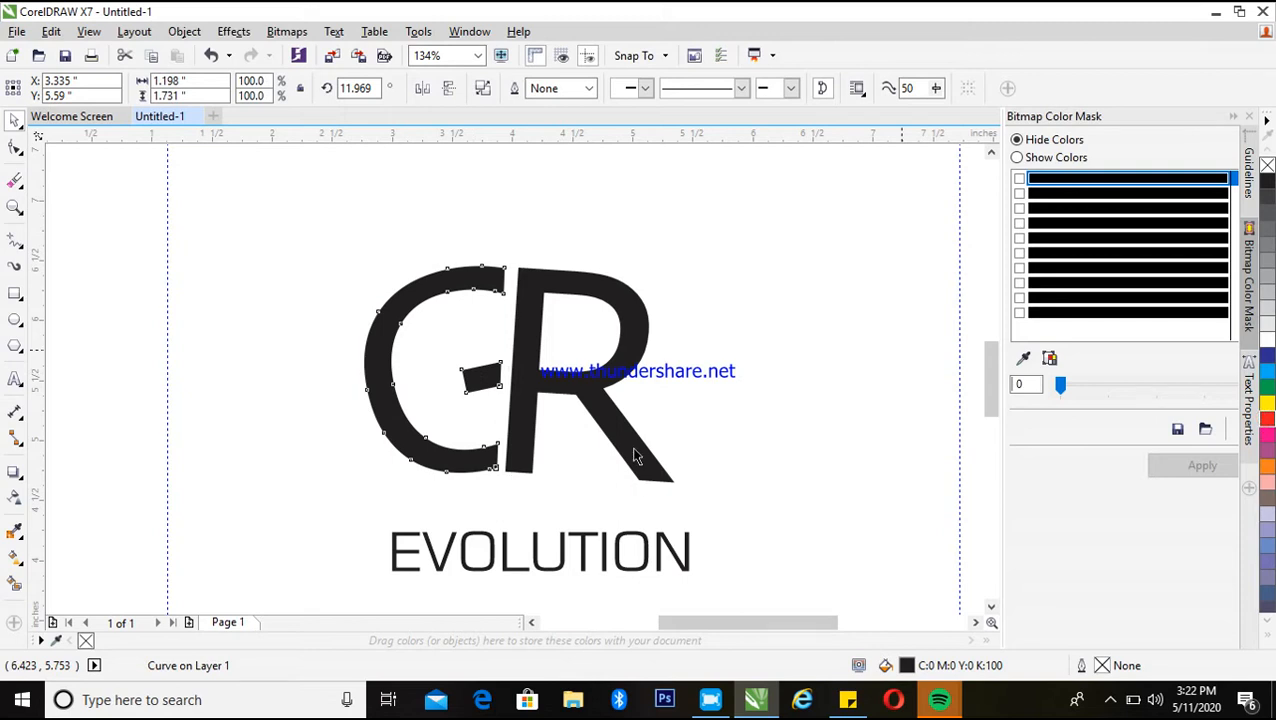
# Fill the R of the monogram with dark blue (C100 M100 Y0 K0)
pyautogui.click(584, 399)
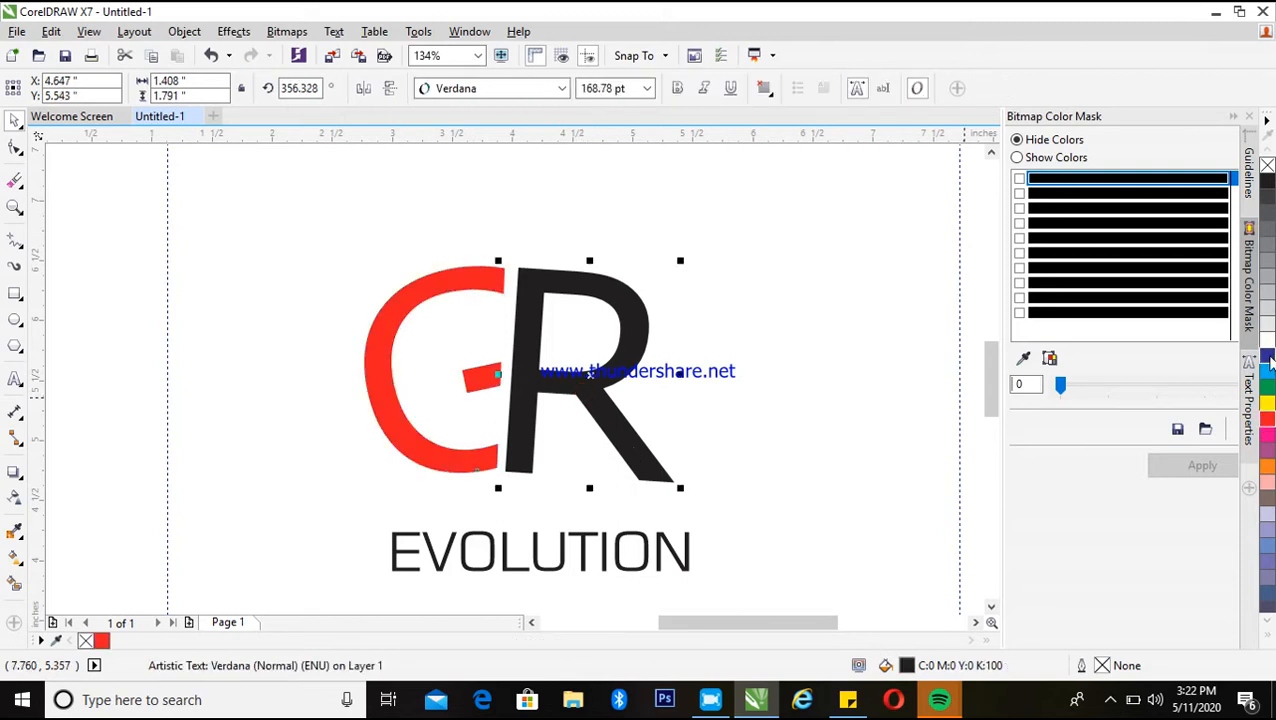
pyautogui.click(1265, 370)
pyautogui.press('x')
pyautogui.rightClick(572, 420)
pyautogui.press('Escape')
pyautogui.press('space')
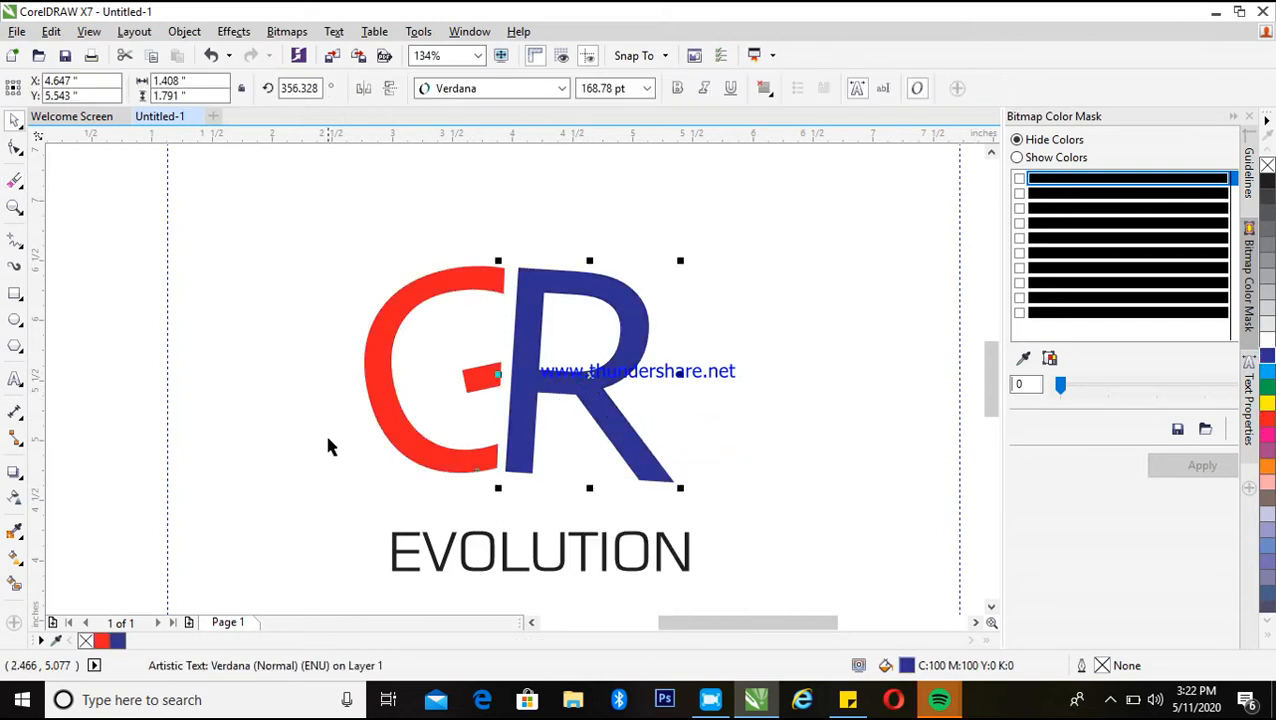
# Examine the coloured GR logo at full-page view and again from closer up
pyautogui.press('z')
pyautogui.rightClick(373, 504)
pyautogui.press('space')
pyautogui.press('space')
pyautogui.rightClick(400, 328)
pyautogui.press('space')
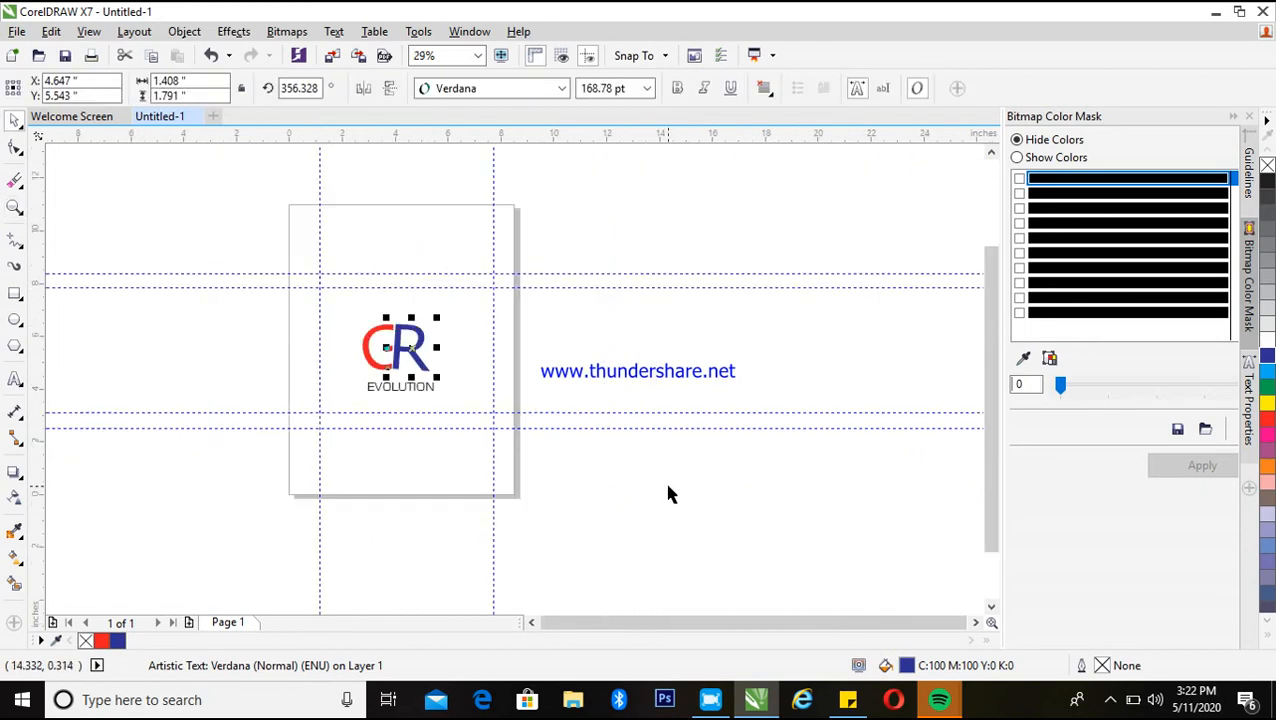
pyautogui.press('space')
pyautogui.moveTo(191, 279); pyautogui.dragTo(530, 458)
pyautogui.press('space')
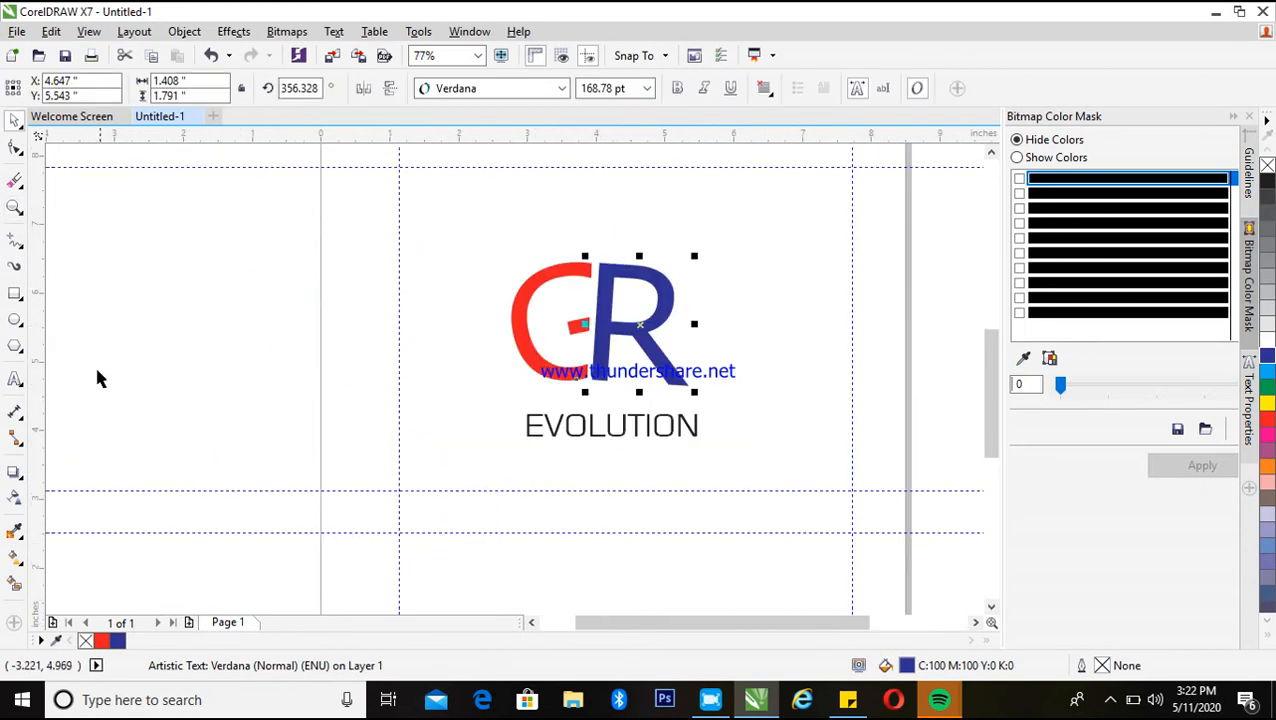
# Add a text note beside the page listing RED, BLUE and BLACK on separate lines
pyautogui.click(15, 379)
pyautogui.click(131, 295)
pyautogui.write('R')
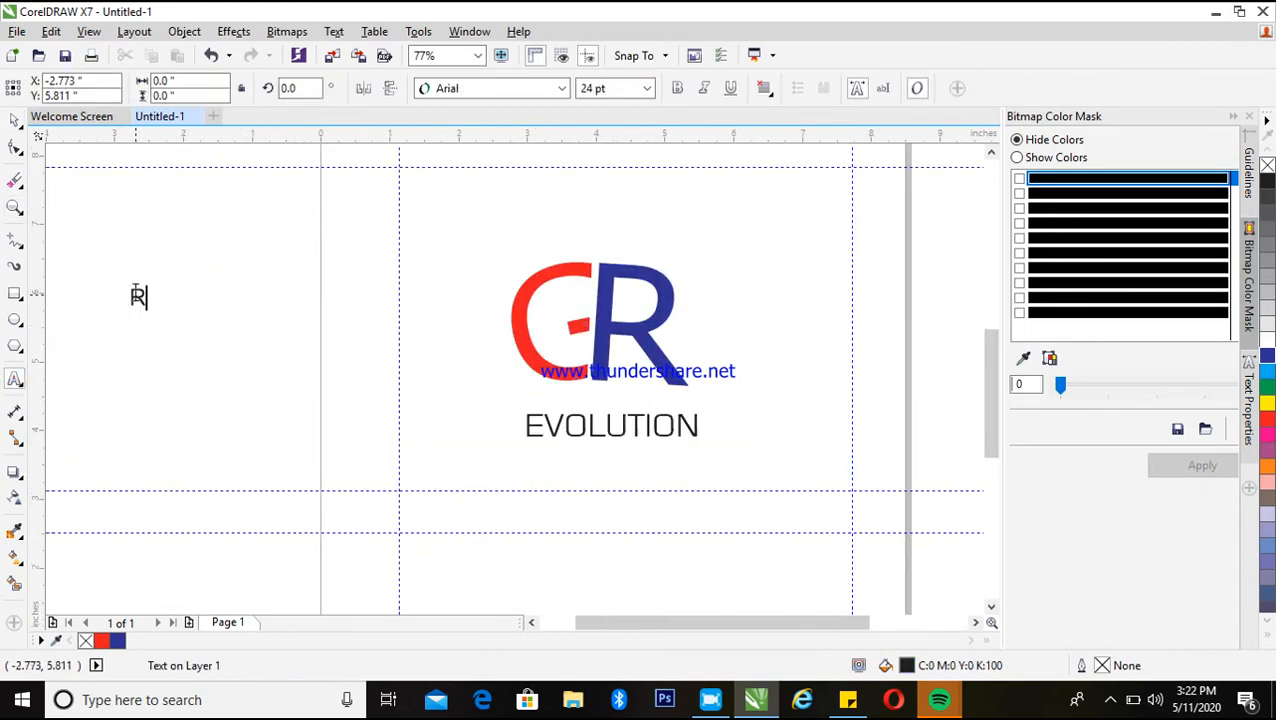
pyautogui.write('ED ')
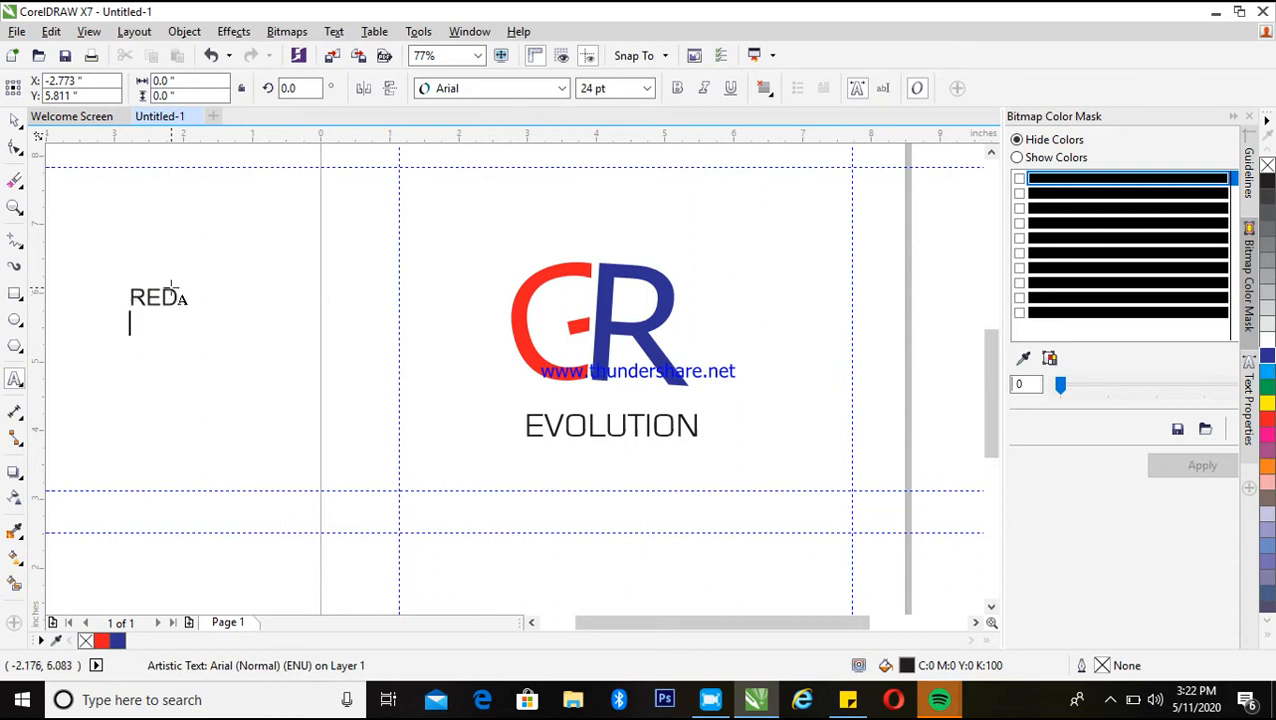
pyautogui.write('BLUE')
pyautogui.hotkey('ctrl', 'space')
pyautogui.moveTo(164, 322); pyautogui.dragTo(192, 325)
# Move the EVOLUTION text up so it sits closer beneath the GR letters
pyautogui.press('z')
pyautogui.scroll(-2, 690, 350)
pyautogui.moveTo(329, 325); pyautogui.dragTo(495, 437)
pyautogui.click(492, 473)
pyautogui.click(634, 381)
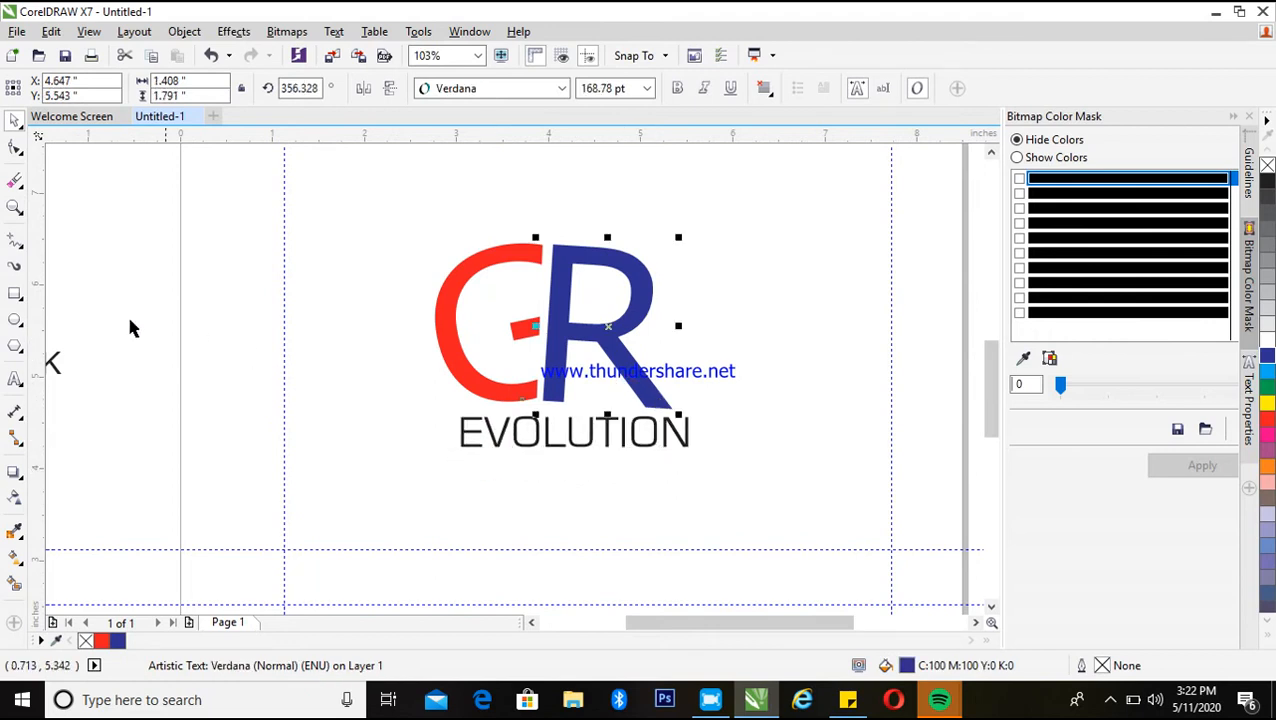
pyautogui.click(16, 294)
pyautogui.moveTo(622, 362); pyautogui.dragTo(630, 369)
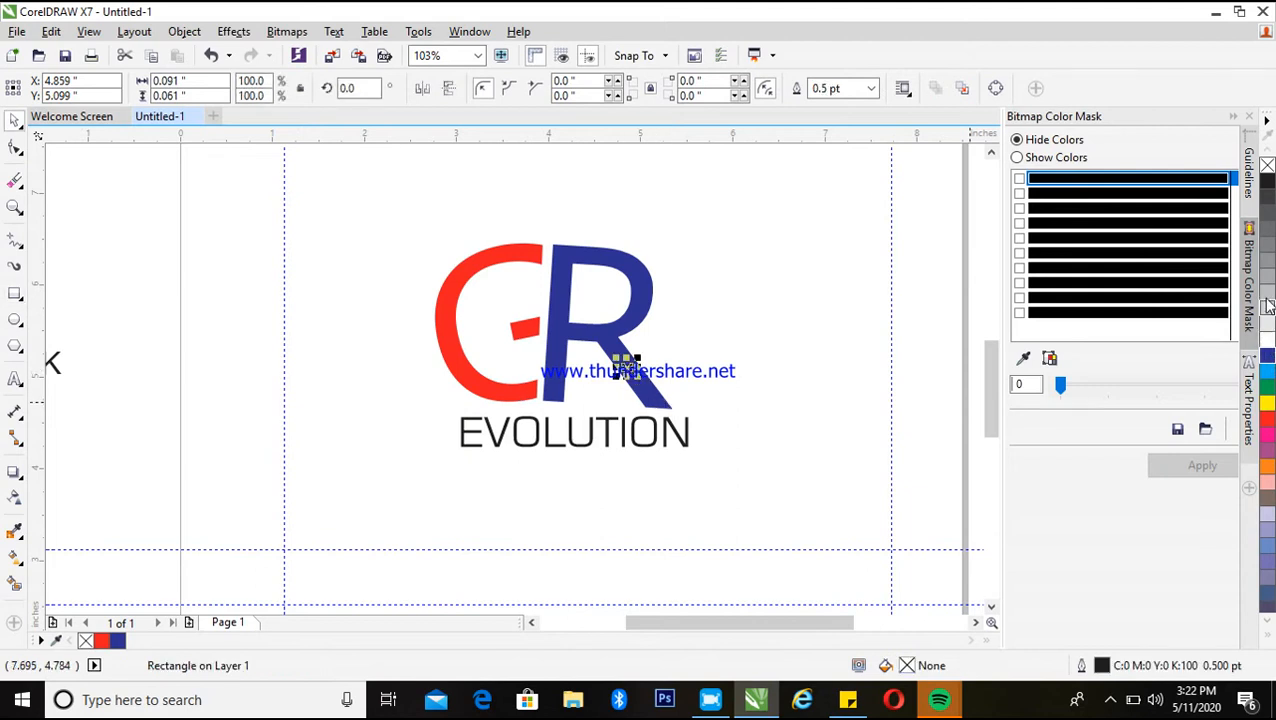
pyautogui.keyDown('shift'); pyautogui.click(586, 338); pyautogui.keyUp('shift')
pyautogui.click(519, 88)
pyautogui.click(767, 296)
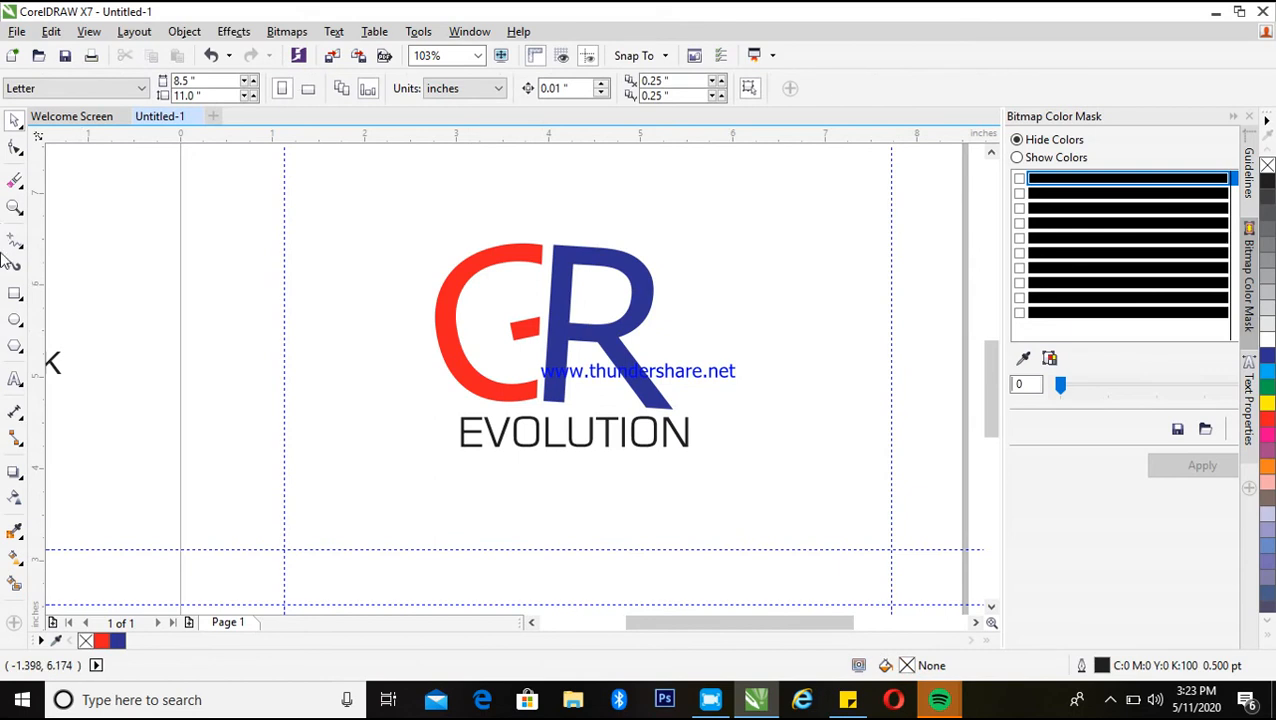
# Trim the feet off the R with a rectangle about 1.92 × 0.37 in drawn over them, removing the rectangle
pyautogui.click(12, 294)
pyautogui.moveTo(538, 380); pyautogui.dragTo(716, 413)
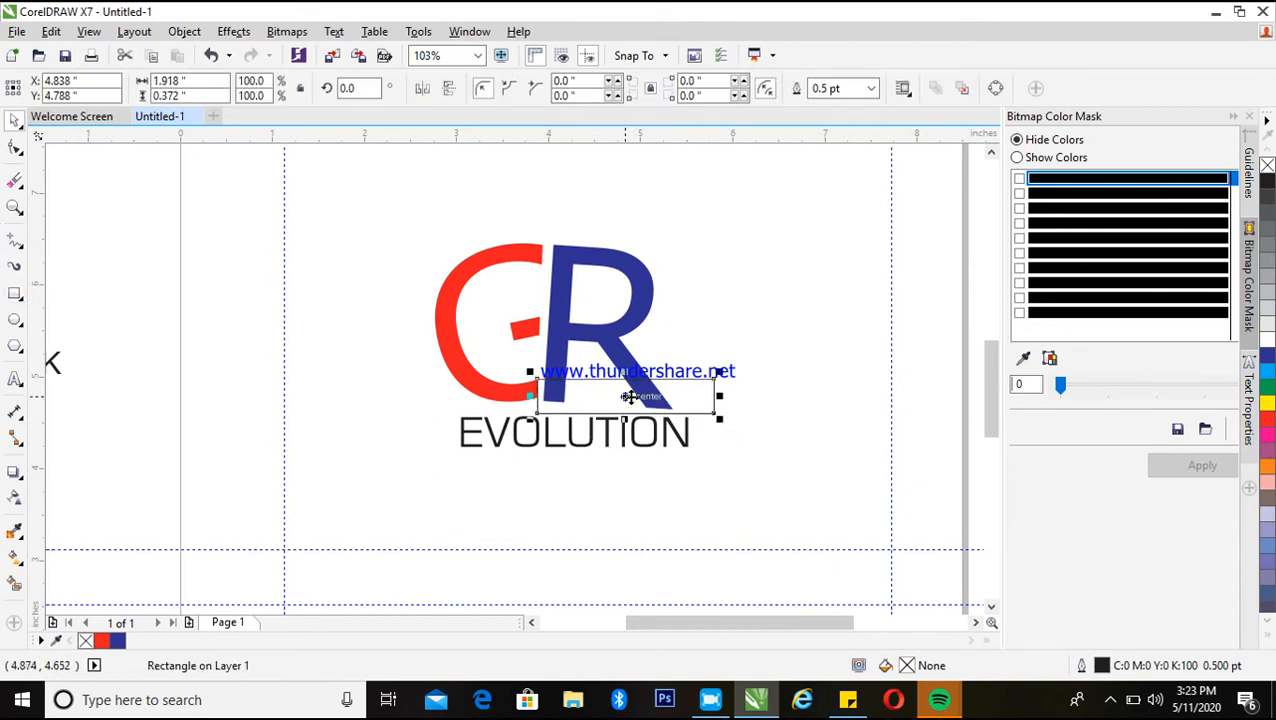
pyautogui.keyDown('shift'); pyautogui.click(613, 349); pyautogui.keyUp('shift')
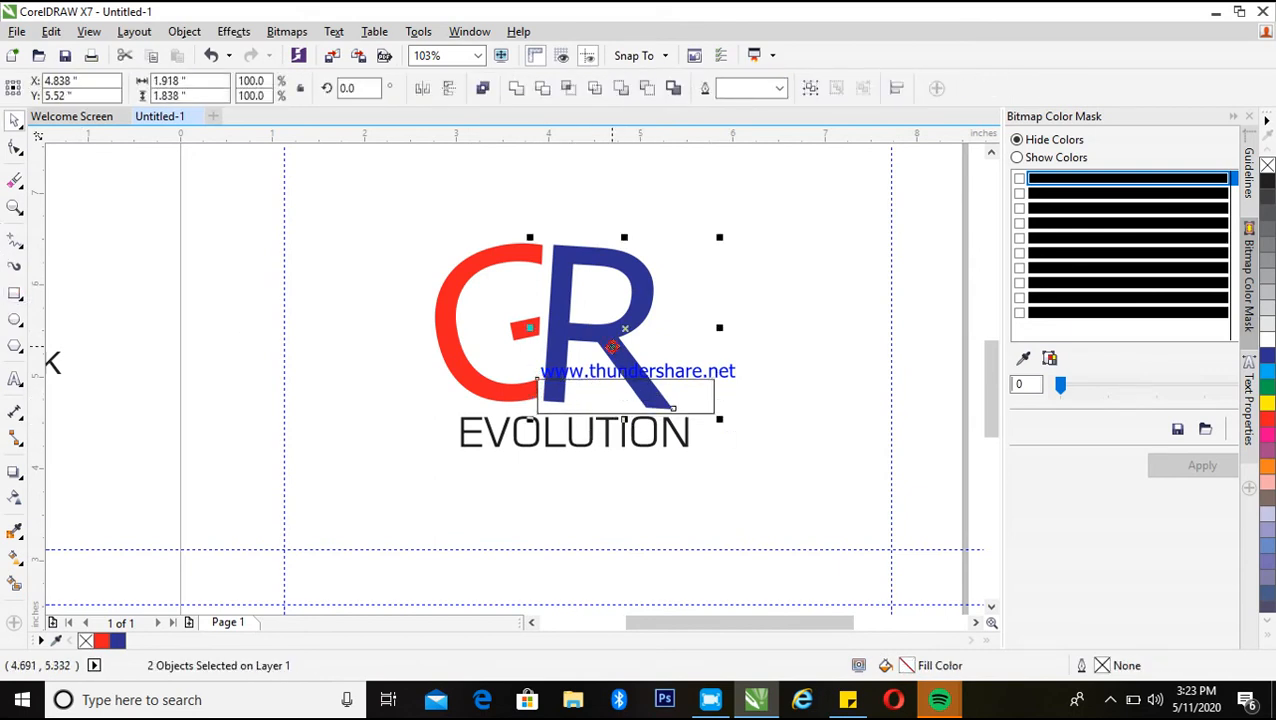
pyautogui.click(516, 88)
pyautogui.hotkey('ctrl', 'z')
pyautogui.click(542, 88)
pyautogui.click(686, 400)
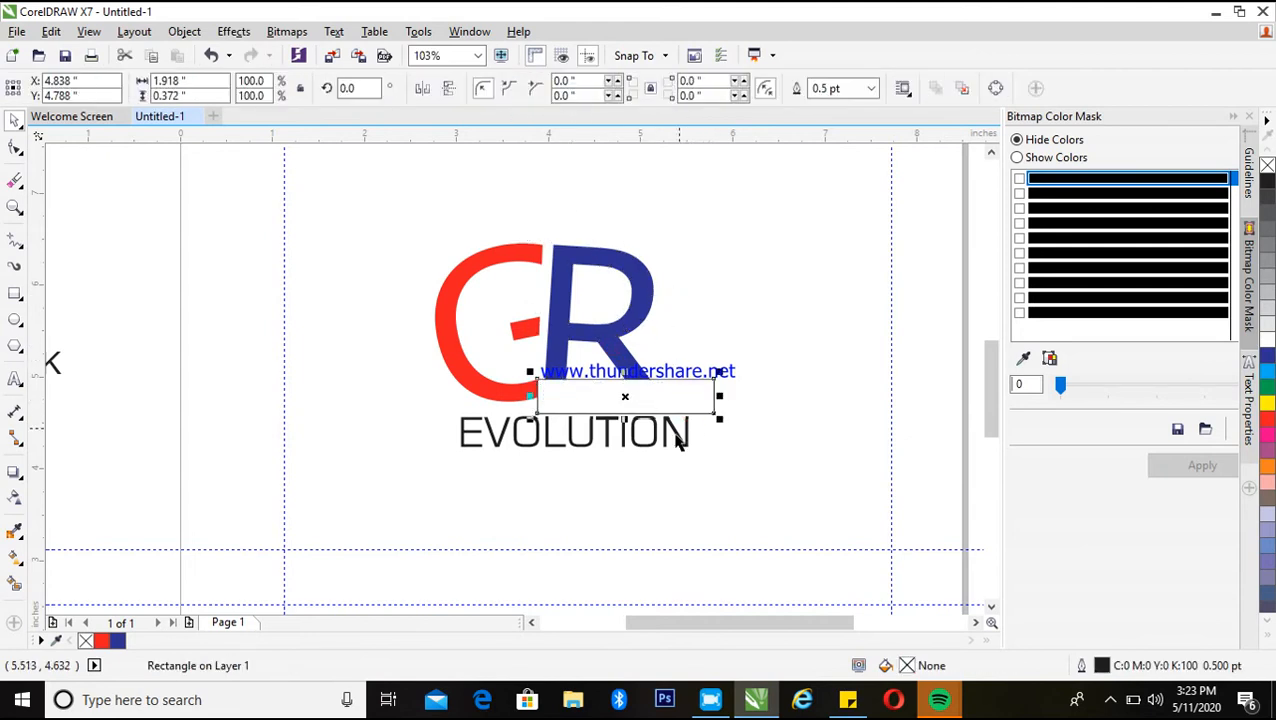
pyautogui.press('Delete')
# Scale the EVOLUTION text down to about 20.6 pt and place it directly beneath the R, beside the G's lower end
pyautogui.click(548, 445)
pyautogui.moveTo(694, 454); pyautogui.dragTo(602, 449)
pyautogui.moveTo(534, 429); pyautogui.dragTo(618, 396)
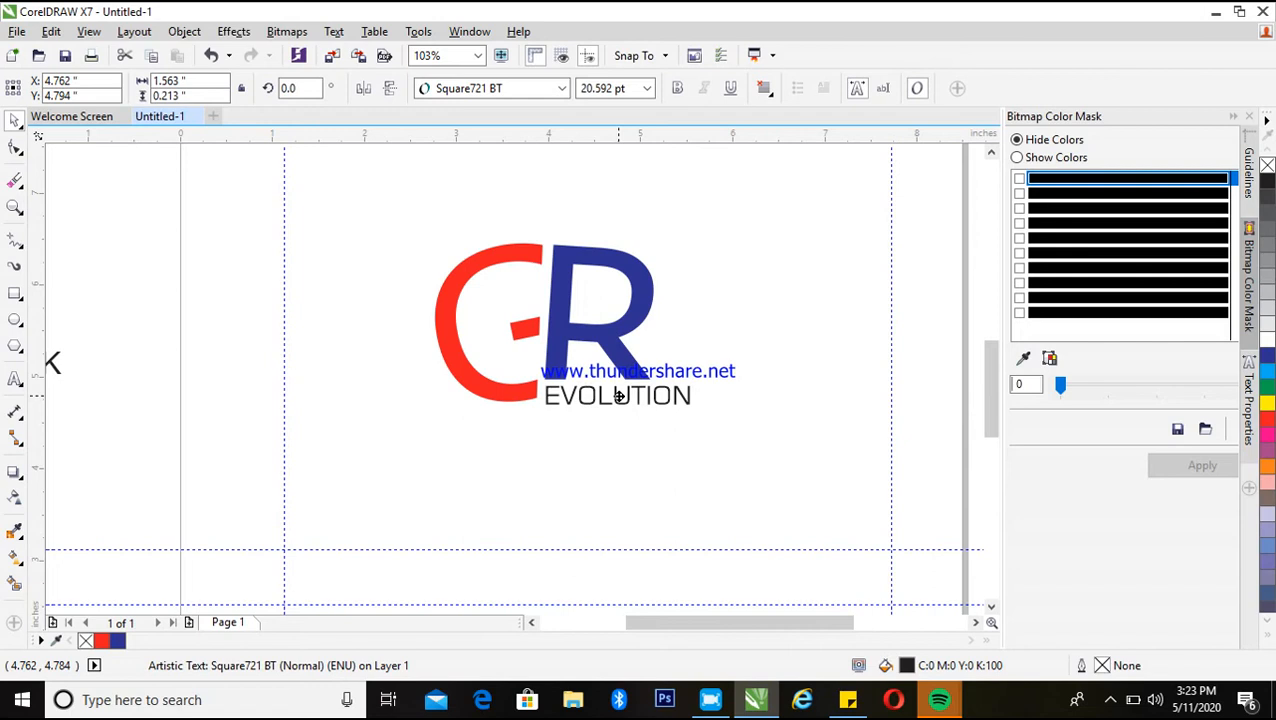
pyautogui.moveTo(620, 396); pyautogui.dragTo(618, 397)
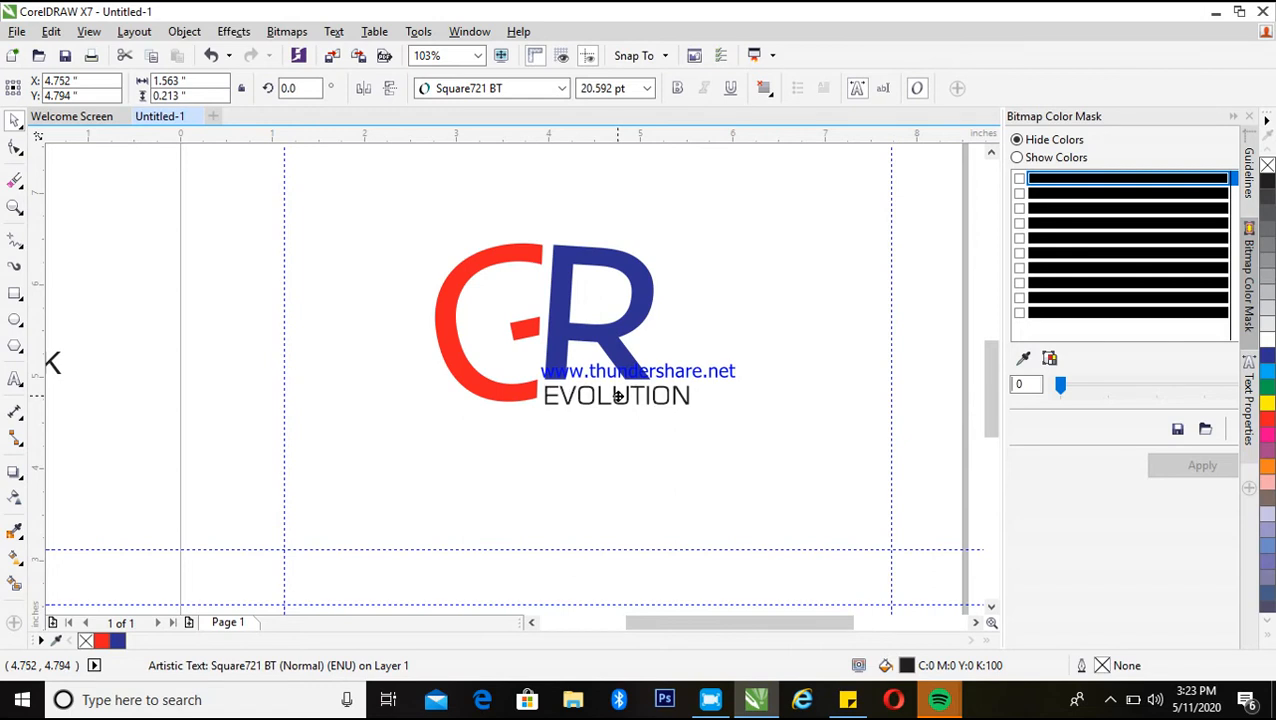
# Delete the RED, BLUE, BLACK text note beside the page
pyautogui.press('z')
pyautogui.scroll(-3, 271, 288)
pyautogui.moveTo(259, 288); pyautogui.dragTo(566, 480)
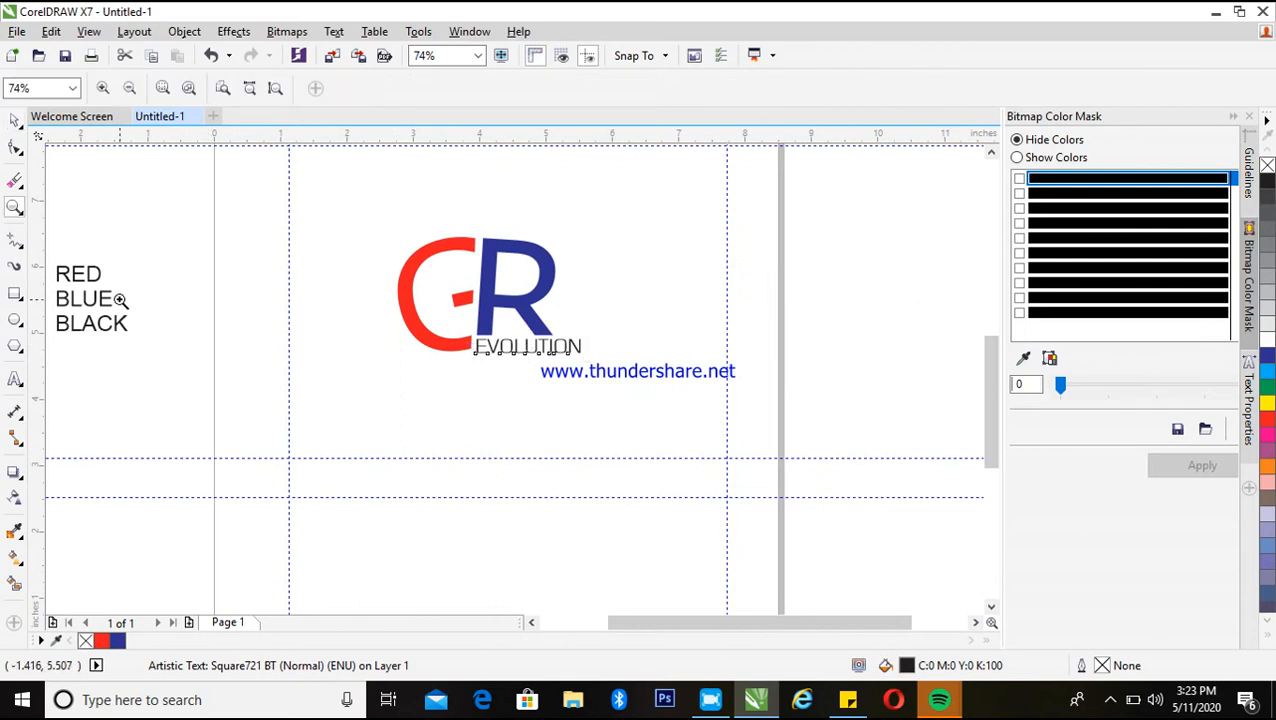
pyautogui.press('space')
pyautogui.hscroll(-2, 42, 350)
pyautogui.hotkey('ctrl', 'z')
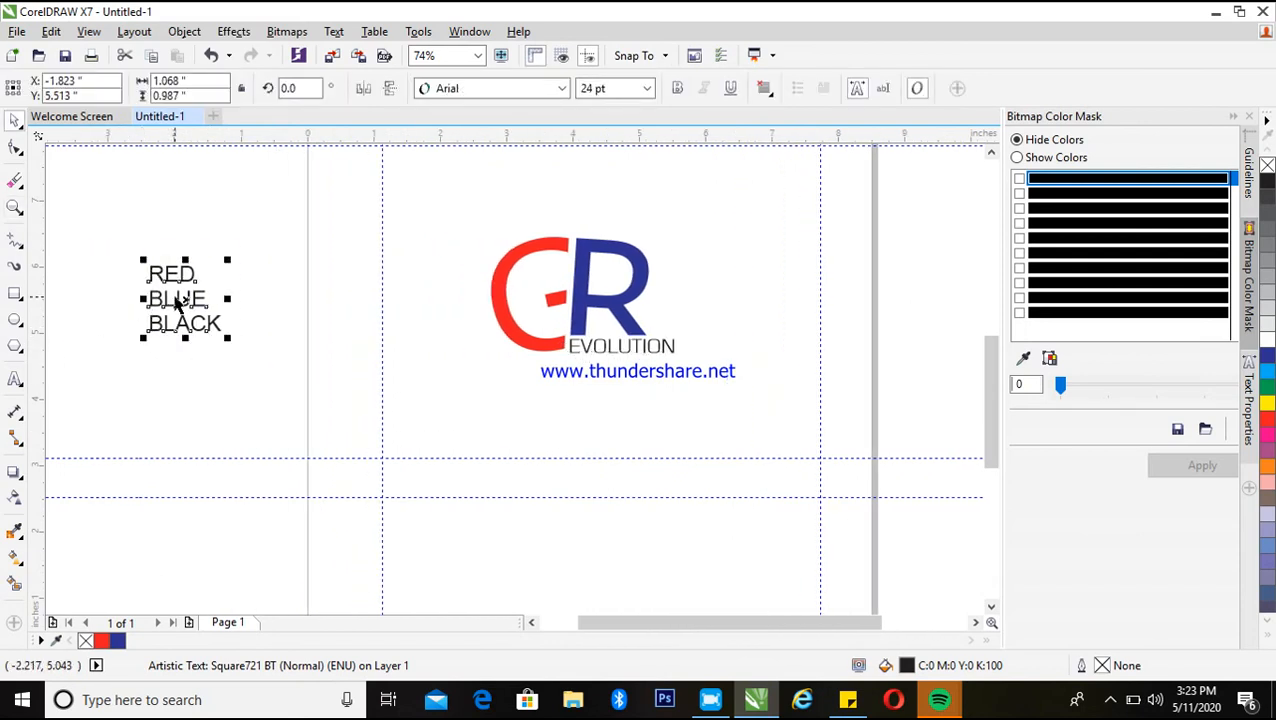
pyautogui.hotkey('ctrl', 'z')
# Move the R up slightly to Y 5.75 in and the EVOLUTION text up to Y 4.852 in
pyautogui.press('z')
pyautogui.moveTo(308, 168); pyautogui.dragTo(788, 410)
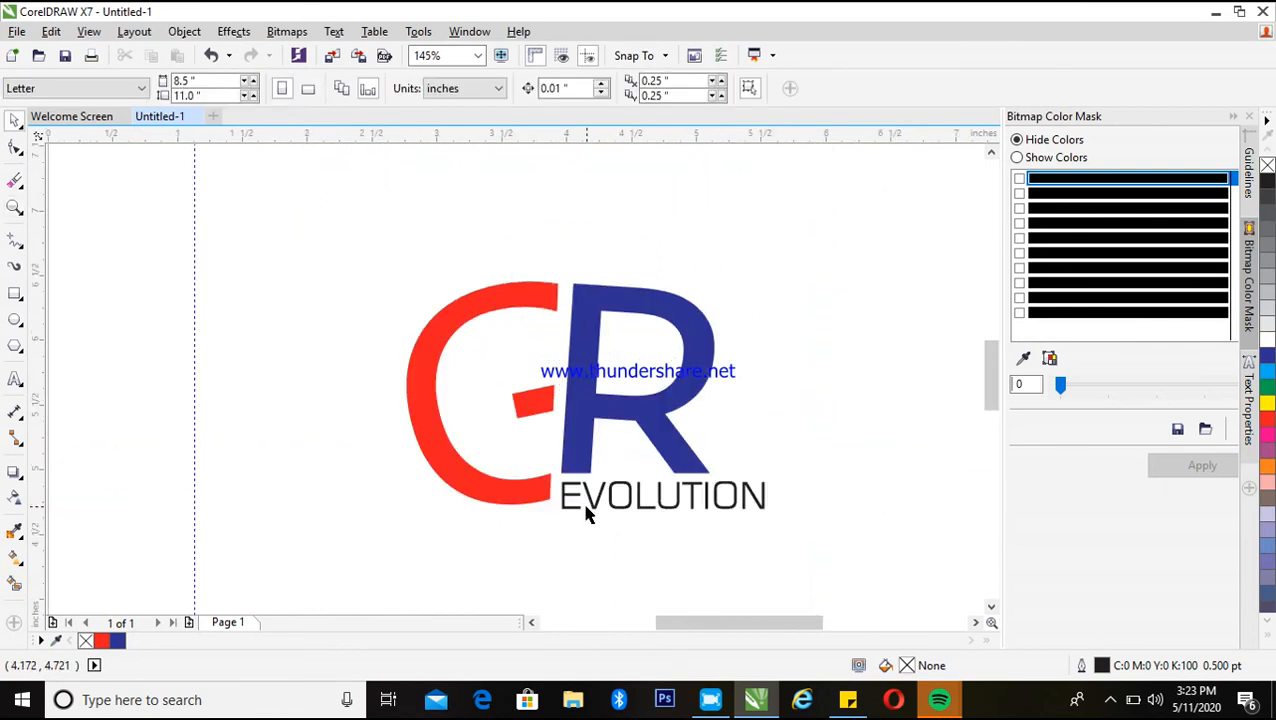
pyautogui.click(594, 443)
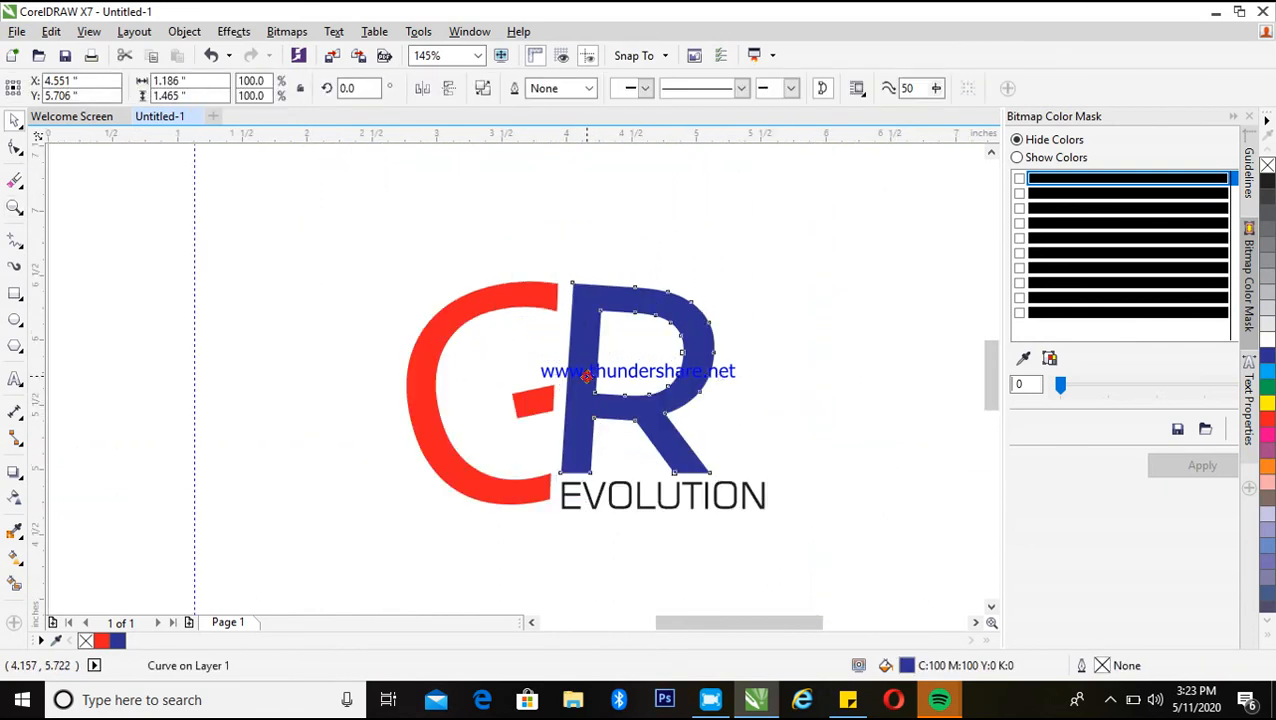
pyautogui.moveTo(588, 372); pyautogui.dragTo(583, 462)
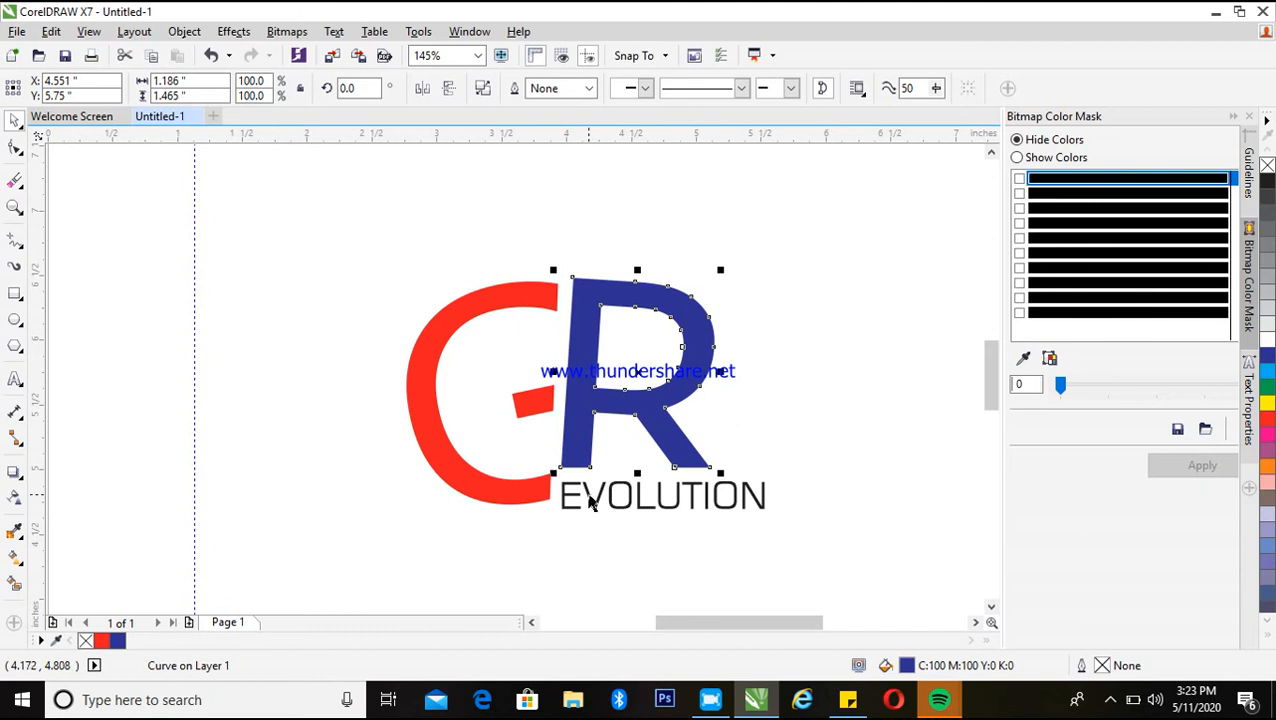
pyautogui.click(591, 503)
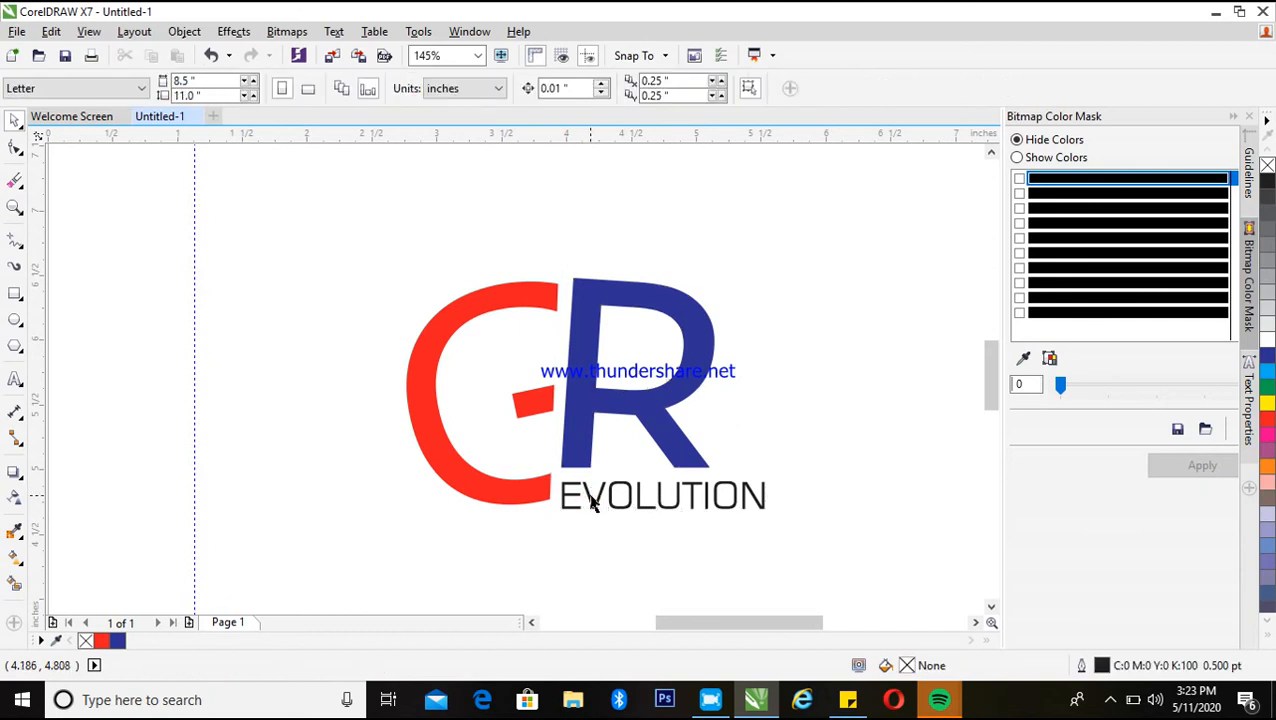
pyautogui.moveTo(592, 498); pyautogui.dragTo(593, 491)
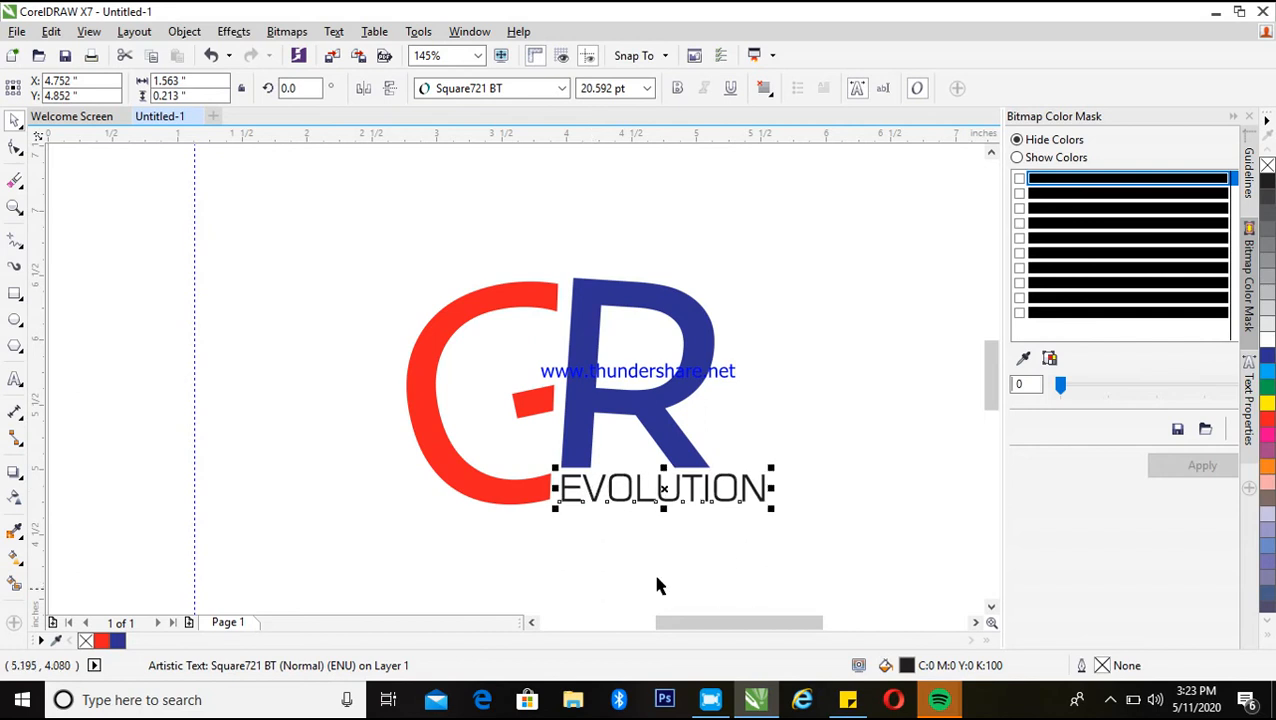
# Make the EVOLUTION text bold
pyautogui.press('z')
pyautogui.rightClick(596, 478)
pyautogui.press('space')
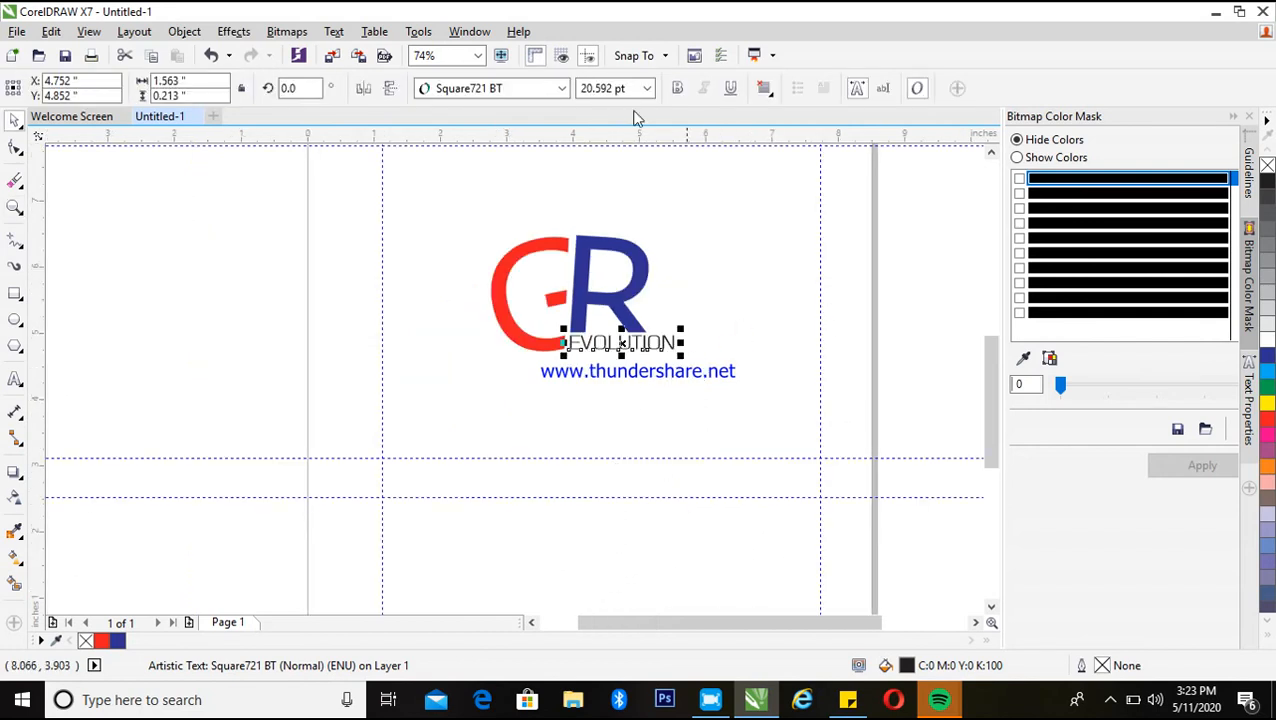
pyautogui.click(672, 88)
pyautogui.click(886, 285)
# Examine the logo with the bold EVOLUTION text close up and from farther away
pyautogui.press('z')
pyautogui.press('space')
pyautogui.press('space')
pyautogui.moveTo(394, 199); pyautogui.dragTo(732, 396)
pyautogui.press('space')
pyautogui.press('space')
pyautogui.rightClick(619, 455)
pyautogui.press('space')
pyautogui.press('space')
pyautogui.moveTo(272, 189); pyautogui.dragTo(866, 435)
pyautogui.press('space')
pyautogui.press('space')
pyautogui.rightClick(370, 435)
pyautogui.press('space')
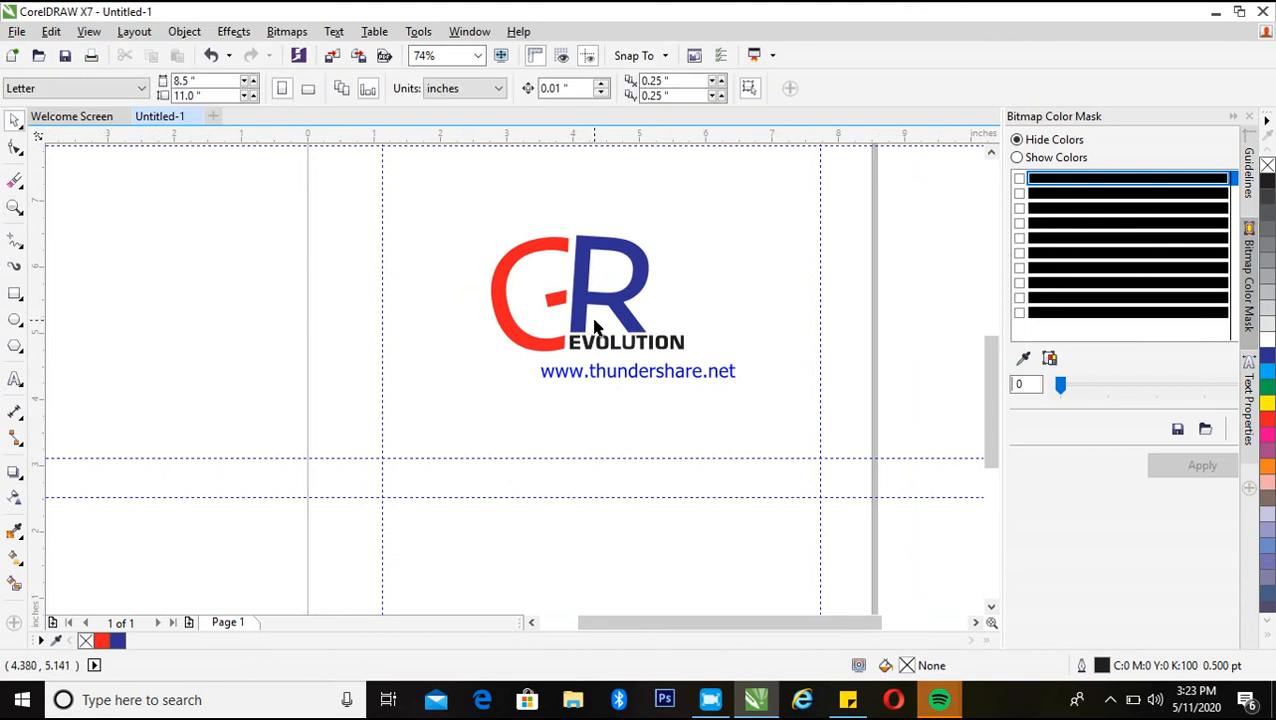
# Draw a rectangle about 5.09 × 4.6 in overlapping the page's left edge and fill it with white
pyautogui.press('space')
pyautogui.rightClick(513, 302)
pyautogui.press('space')
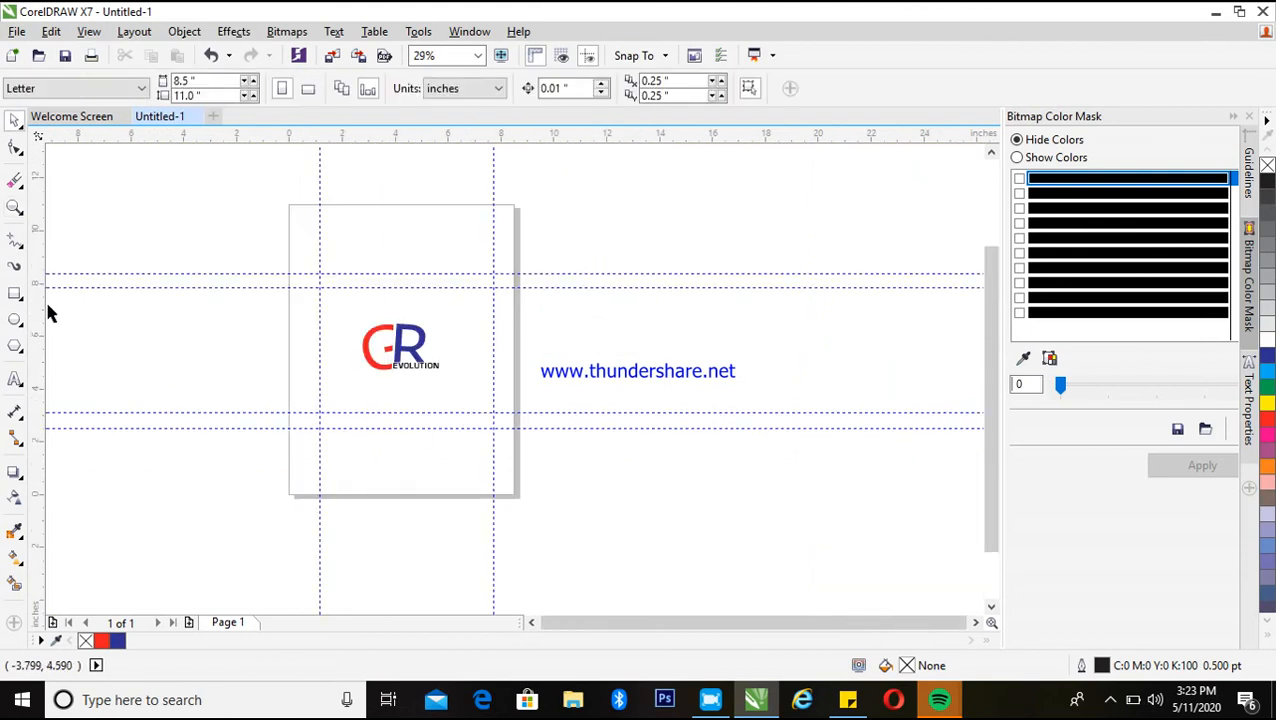
pyautogui.click(17, 298)
pyautogui.moveTo(233, 341)
pyautogui.mouseDown()
pyautogui.moveTo(390, 450)
pyautogui.moveTo(387, 467)
pyautogui.moveTo(370, 465)
pyautogui.mouseUp()
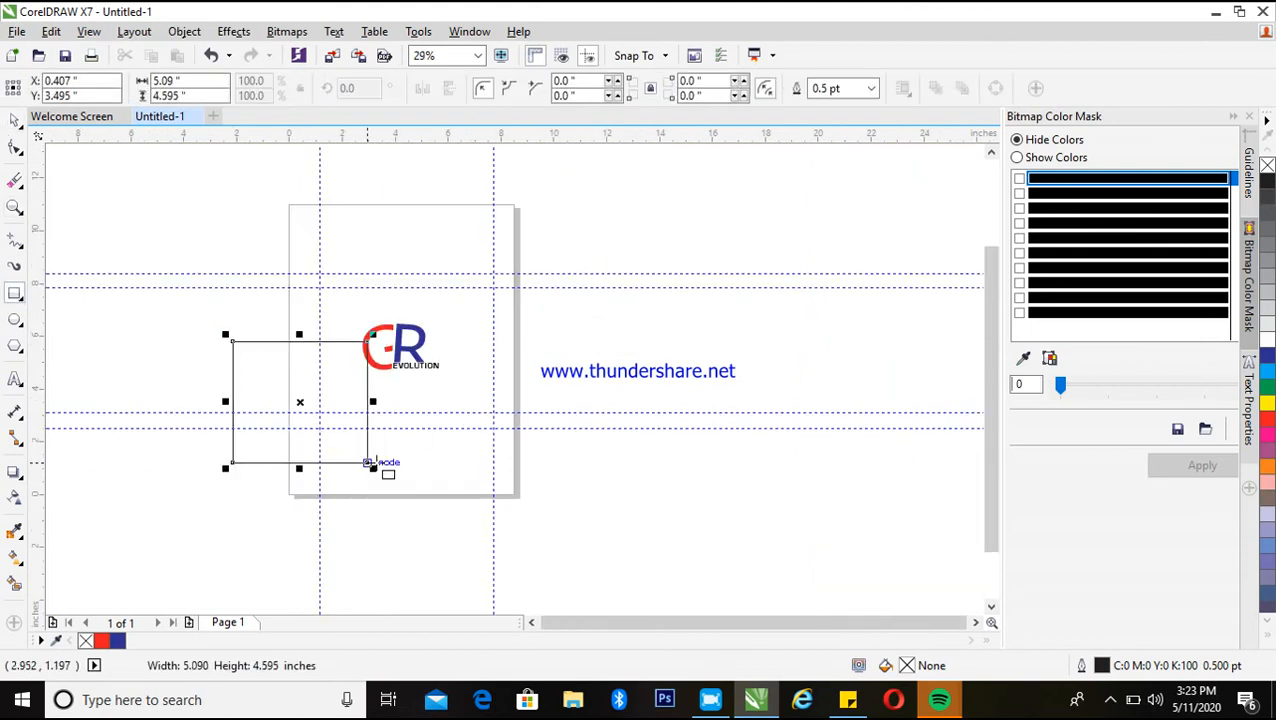
pyautogui.click(15, 568)
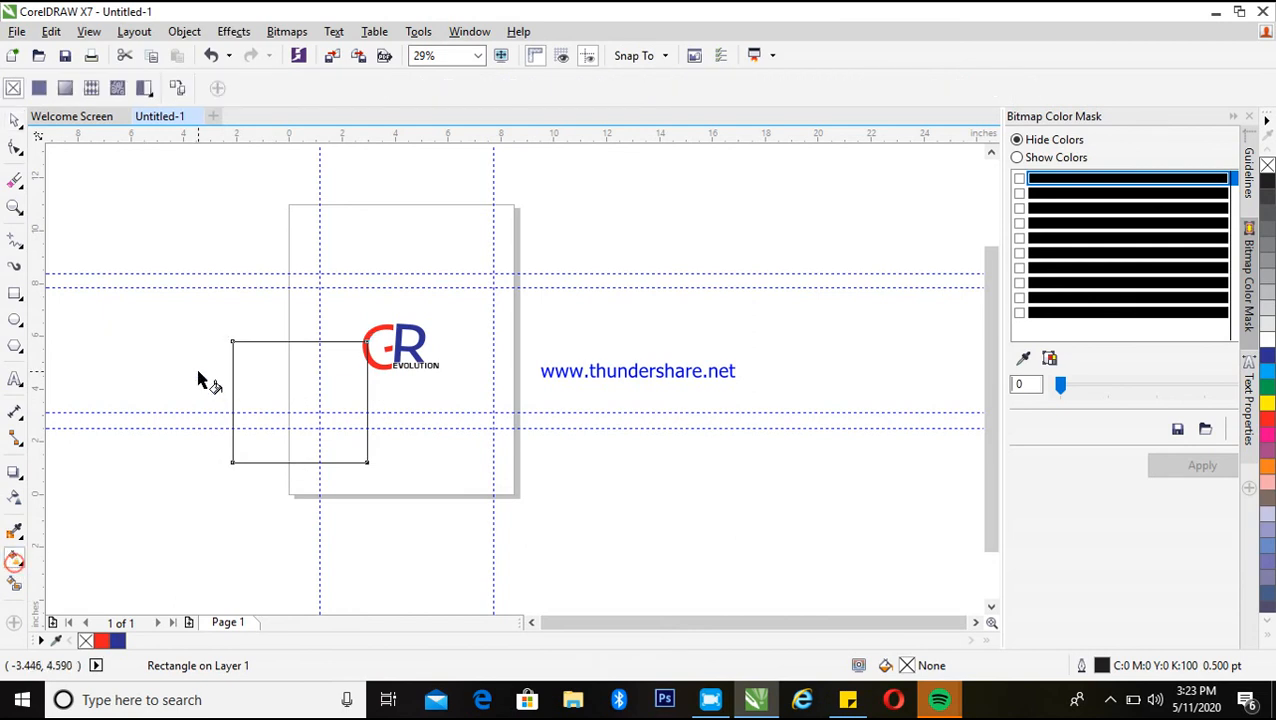
pyautogui.moveTo(201, 370); pyautogui.dragTo(380, 448)
pyautogui.press('space')
pyautogui.click(1266, 342)
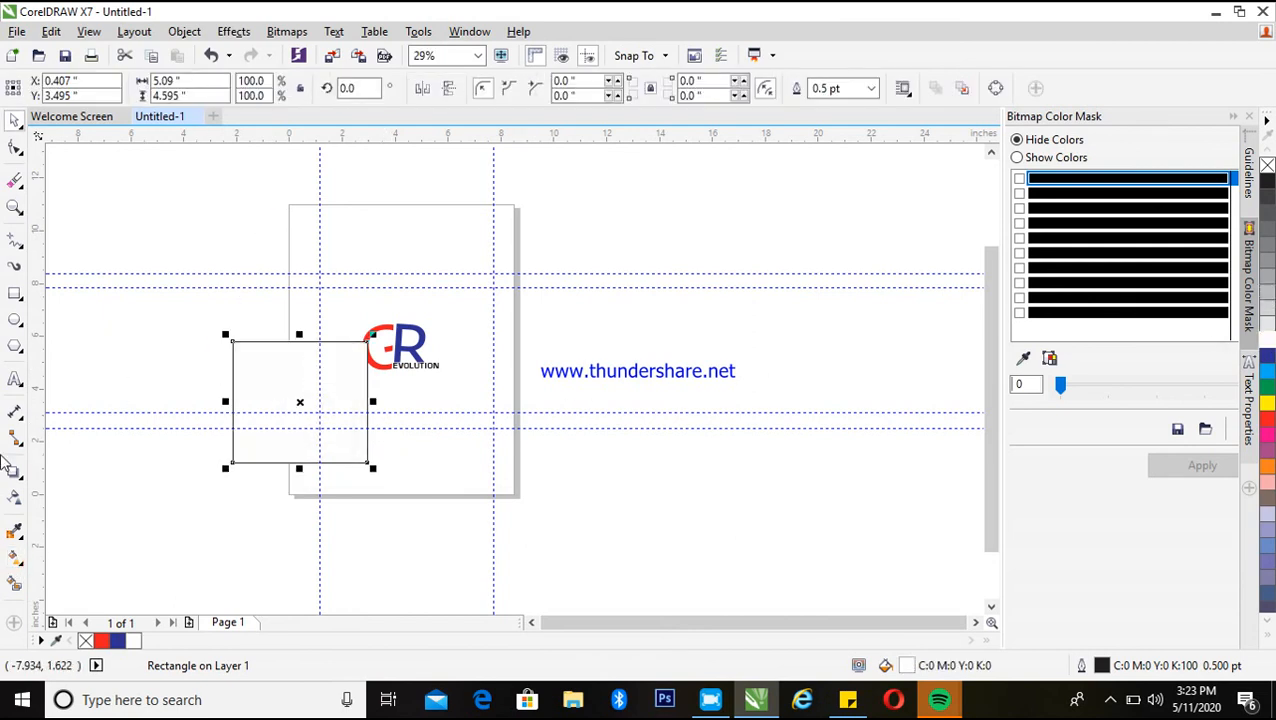
# Apply a diagonal linear fountain fill to the rectangle, running from white to light grey
pyautogui.click(15, 558)
pyautogui.moveTo(288, 388); pyautogui.dragTo(350, 431)
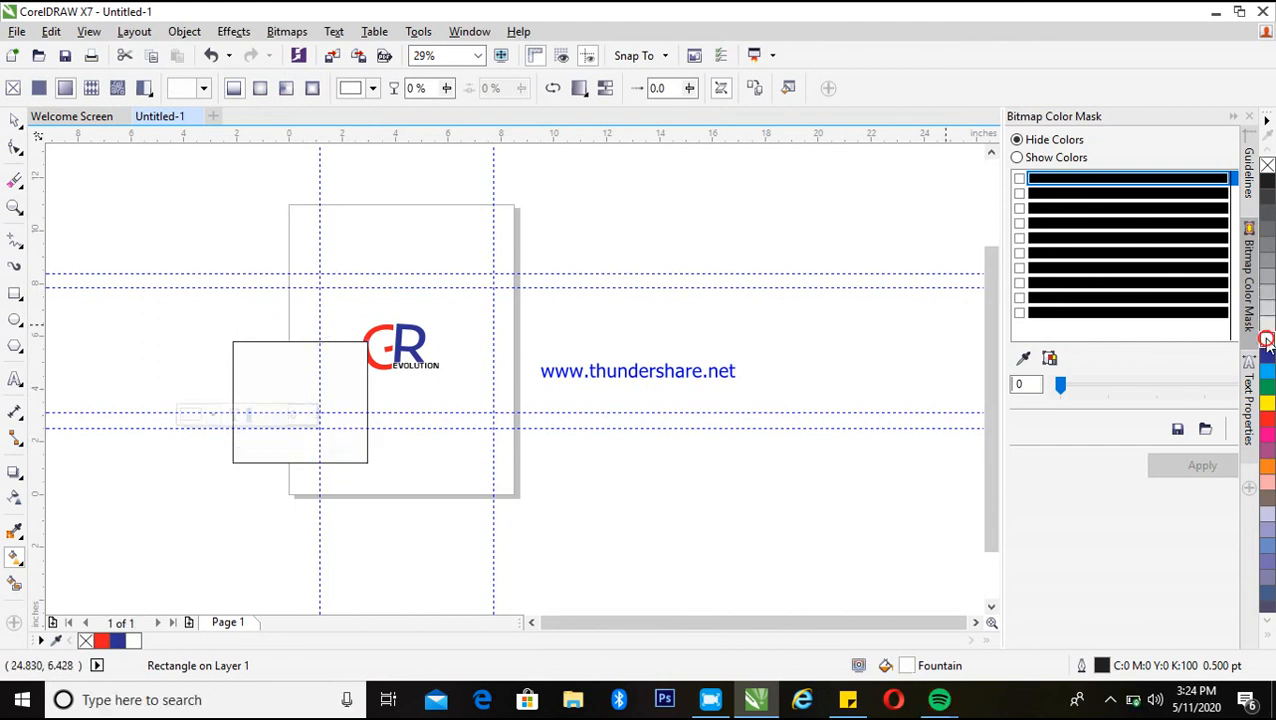
pyautogui.click(349, 431)
pyautogui.click(1262, 323)
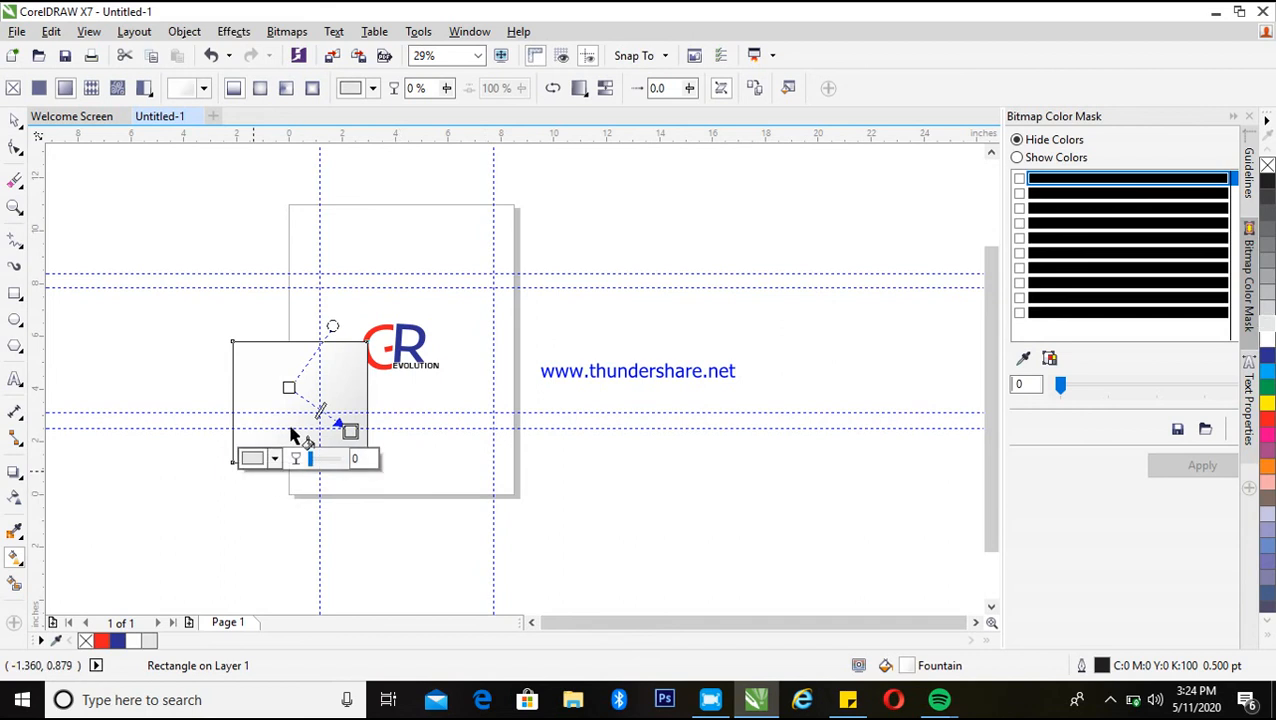
# Change the rectangle's fill to an elliptical gradient with a white centre and light grey edges, and remove its outline
pyautogui.click(264, 88)
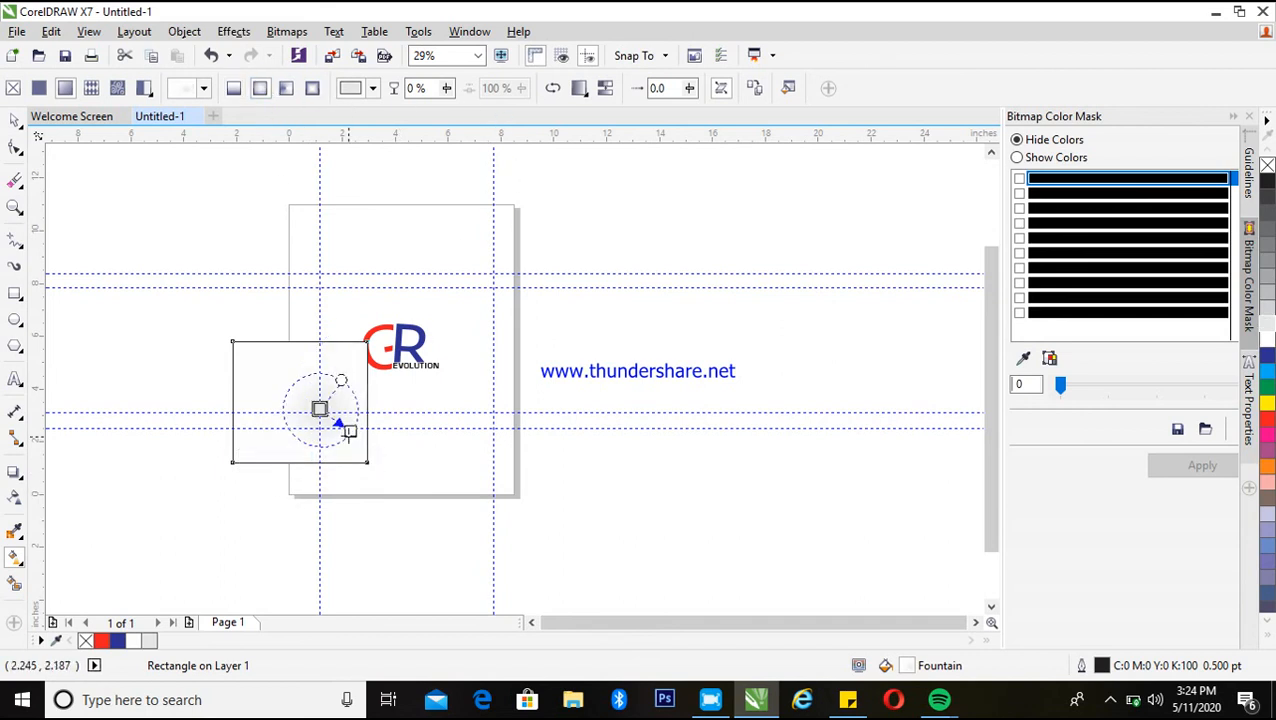
pyautogui.click(350, 430)
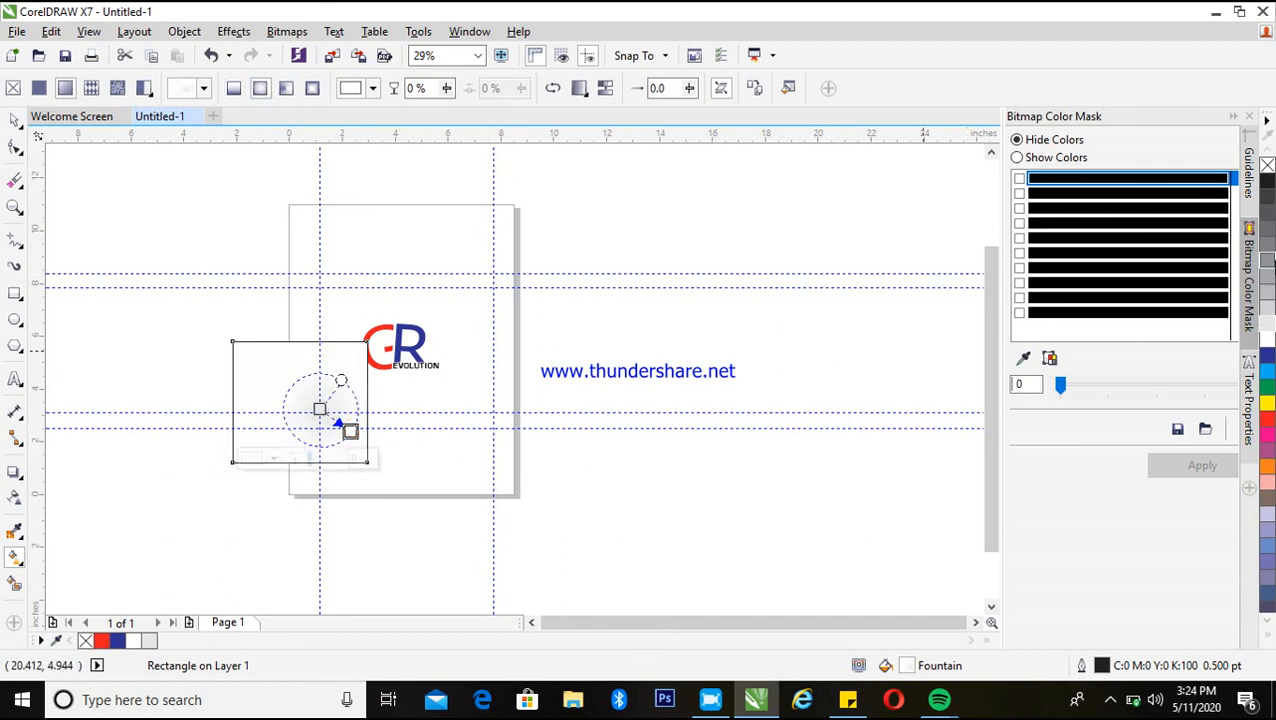
pyautogui.click(1266, 312)
pyautogui.click(312, 408)
pyautogui.moveTo(352, 430); pyautogui.dragTo(408, 473)
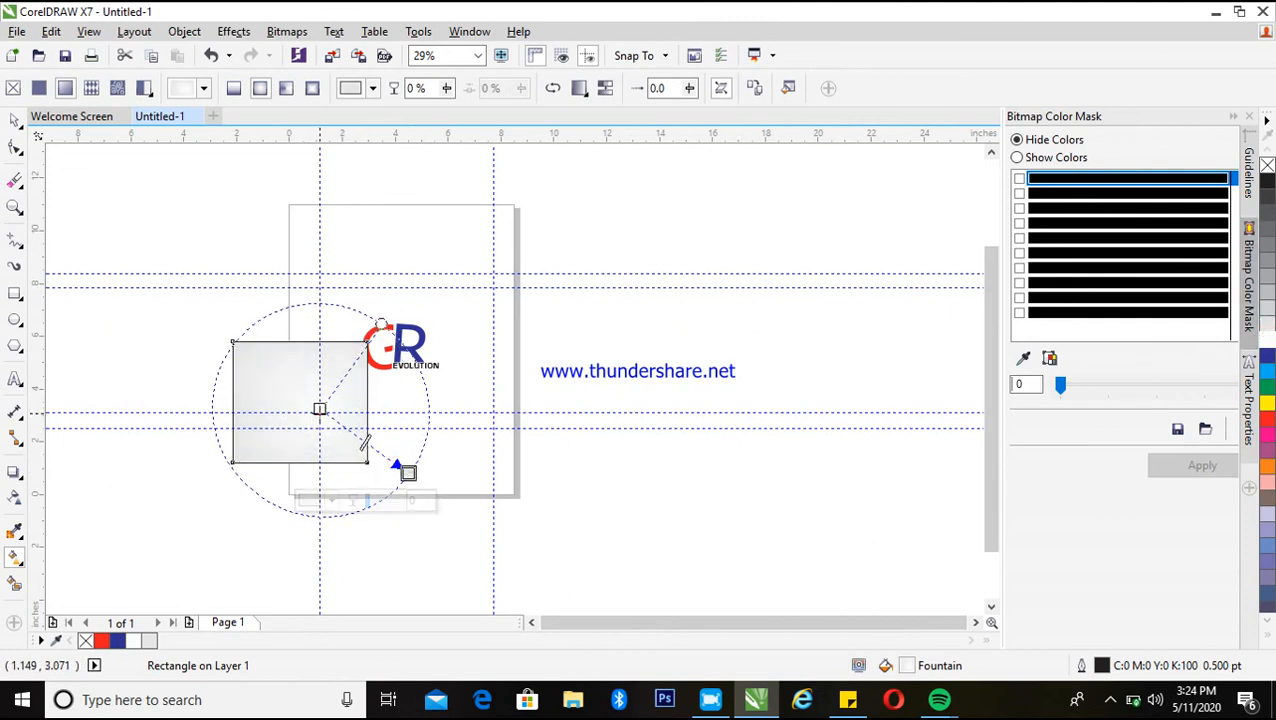
pyautogui.moveTo(319, 409); pyautogui.dragTo(299, 401)
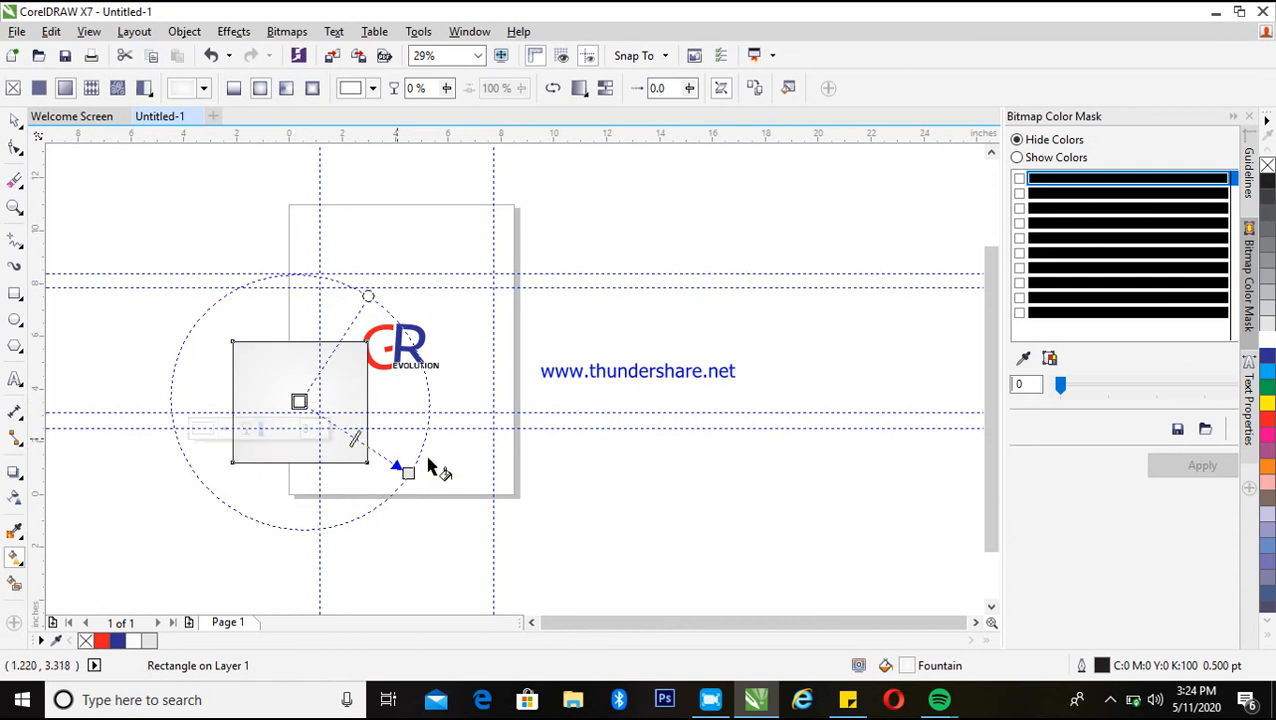
pyautogui.moveTo(408, 473); pyautogui.dragTo(381, 450)
pyautogui.press('space')
pyautogui.rightClick(1266, 165)
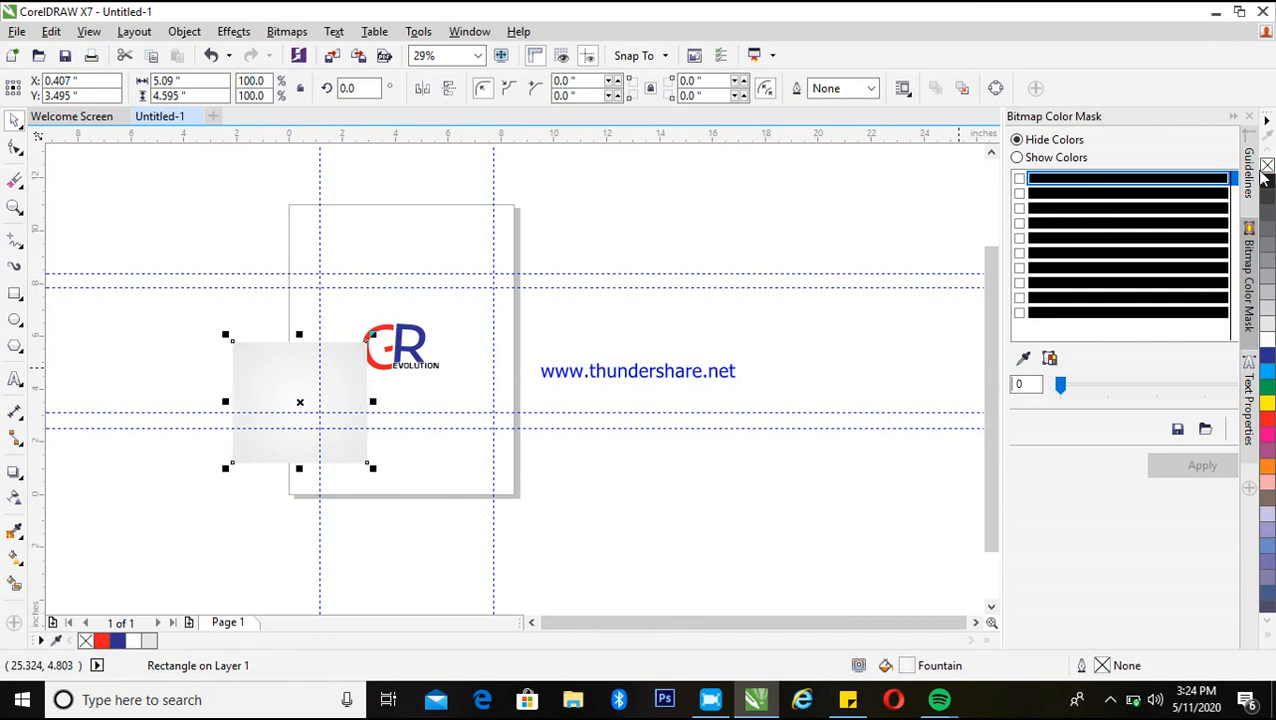
# Centre the gradient rectangle on the page and put it behind the GR EVOLUTION logo
pyautogui.press('p')
pyautogui.moveTo(607, 310); pyautogui.dragTo(252, 383)
pyautogui.hotkey('shift', 'pageup')
# Scale the G, R and EVOLUTION text down together around their centre on the grey background
pyautogui.press('z')
pyautogui.moveTo(383, 374); pyautogui.dragTo(542, 440)
pyautogui.press('F2')
pyautogui.moveTo(231, 291); pyautogui.dragTo(617, 522)
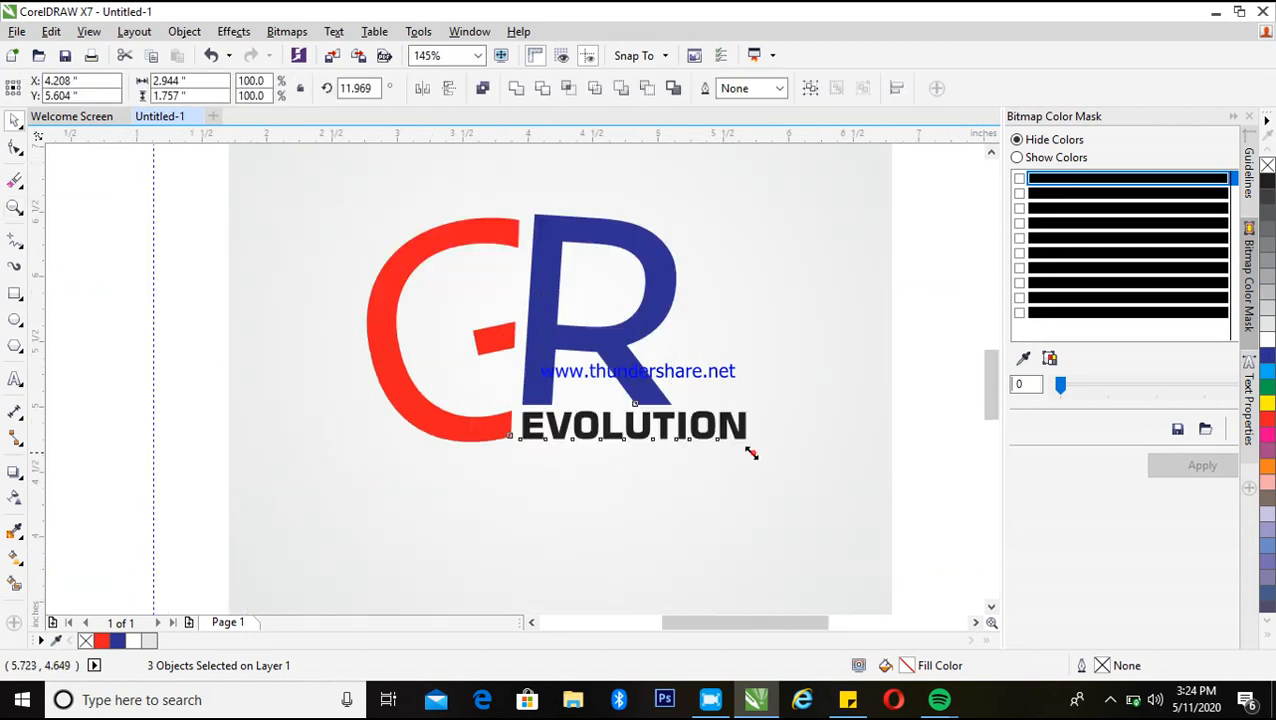
pyautogui.moveTo(750, 448); pyautogui.dragTo(723, 459)
pyautogui.press('F2')
pyautogui.rightClick(690, 372)
pyautogui.click(767, 352)
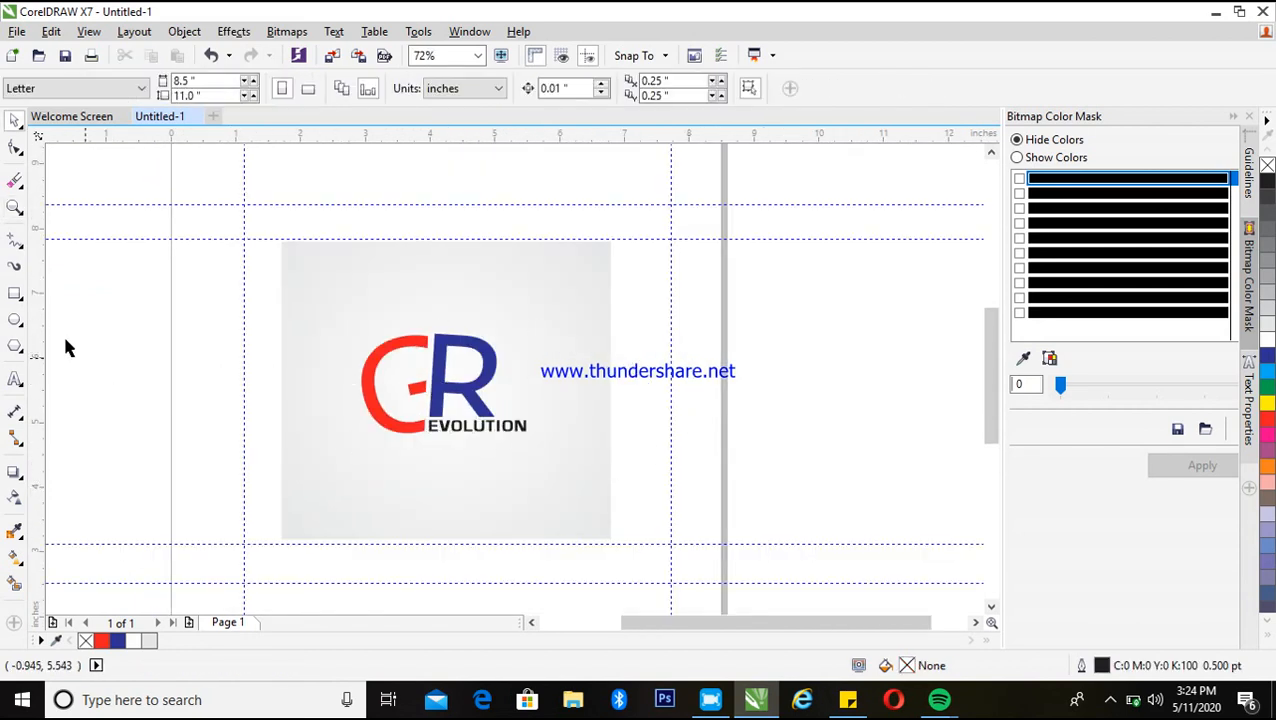